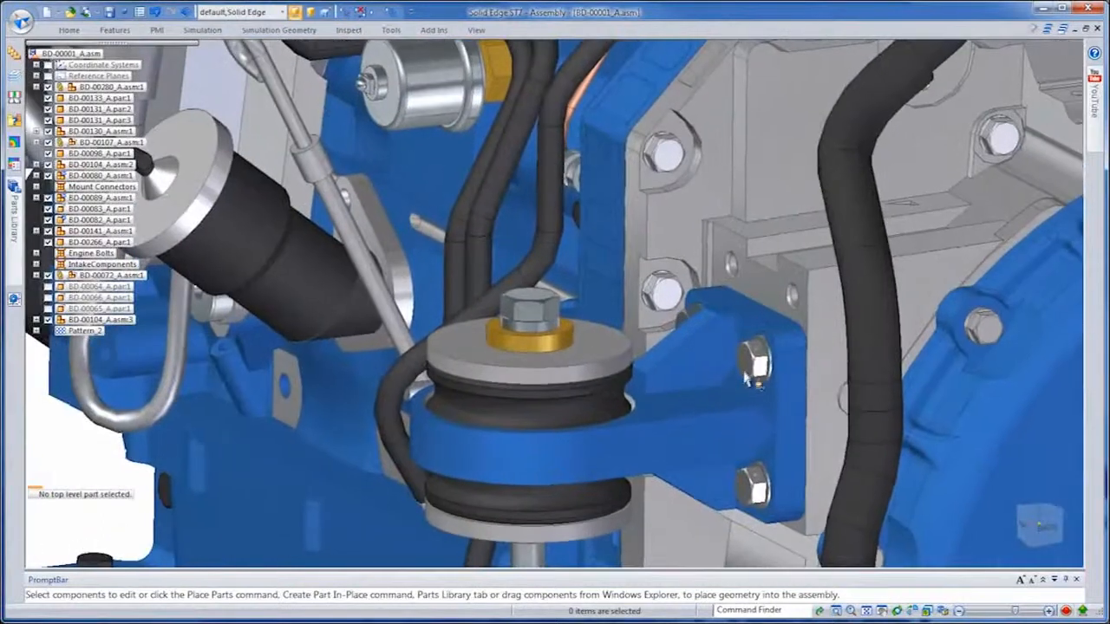
Select the upper bolt and washer on the engine mount bracket, and extend the selection to all identical parts
click(748, 379)
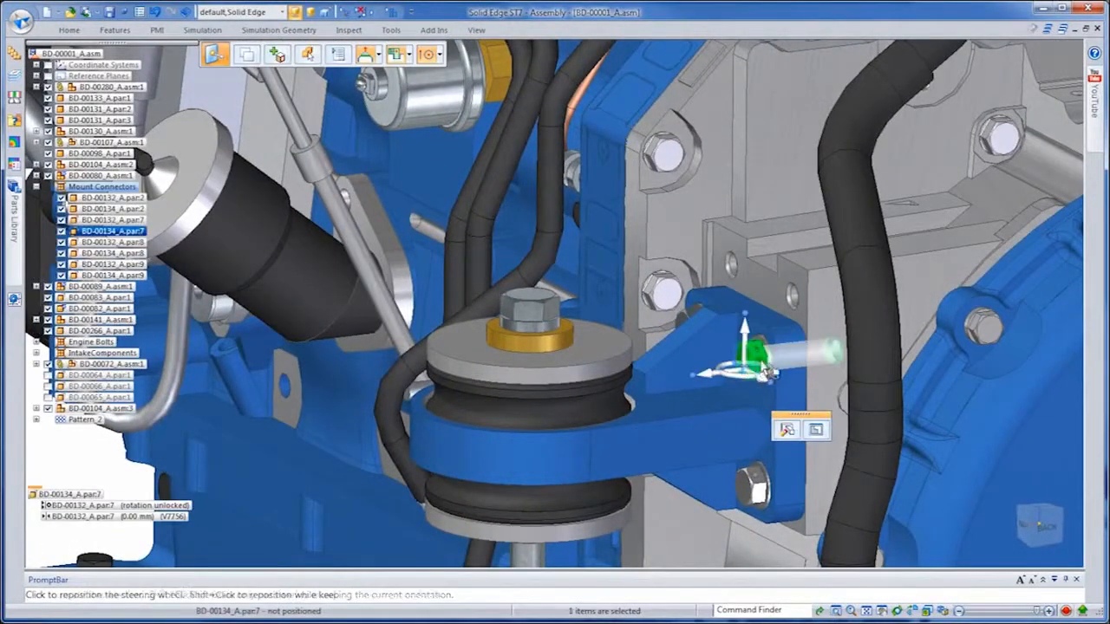
click(769, 355)
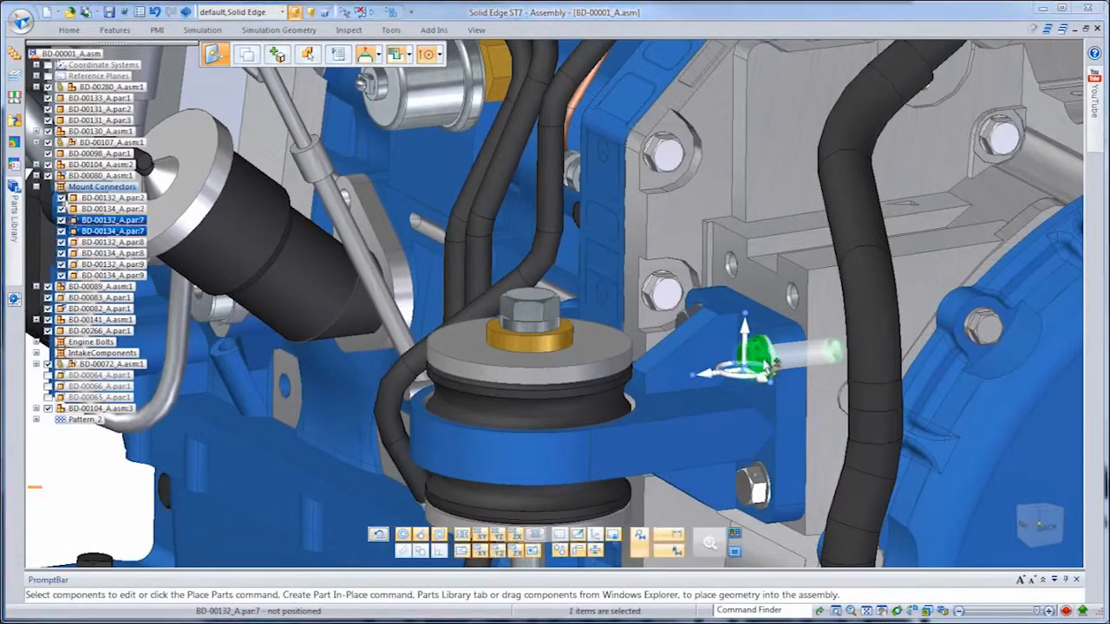
click(69, 30)
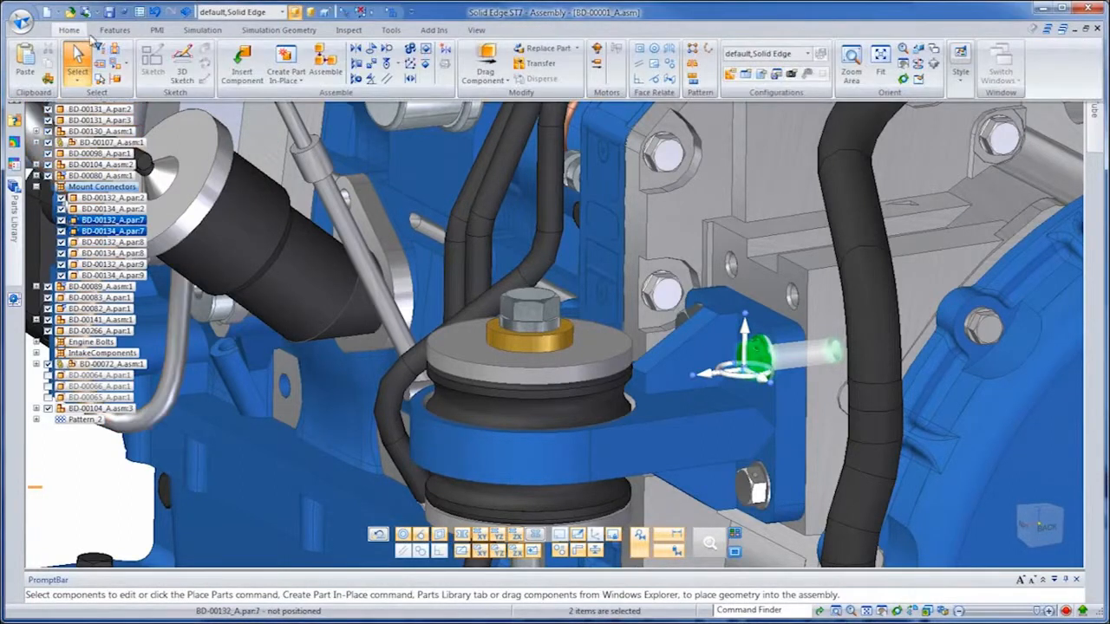
click(128, 67)
click(143, 110)
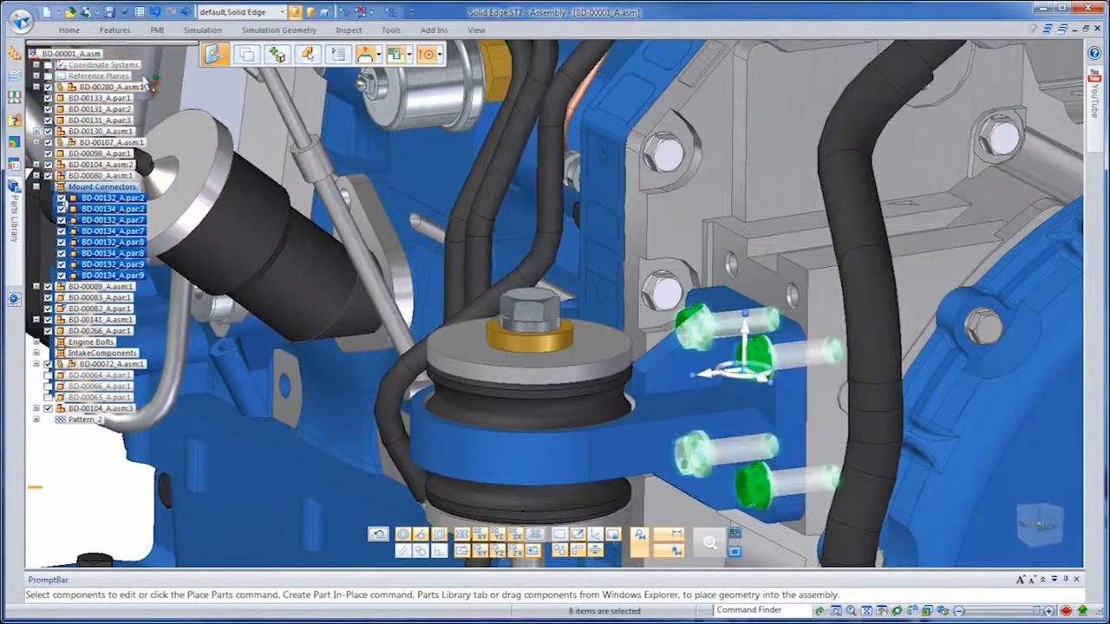
Add the rubber mount subassembly BD-00080_A.asm to the selected bolts and washers
scroll(153, 94, down, 3)
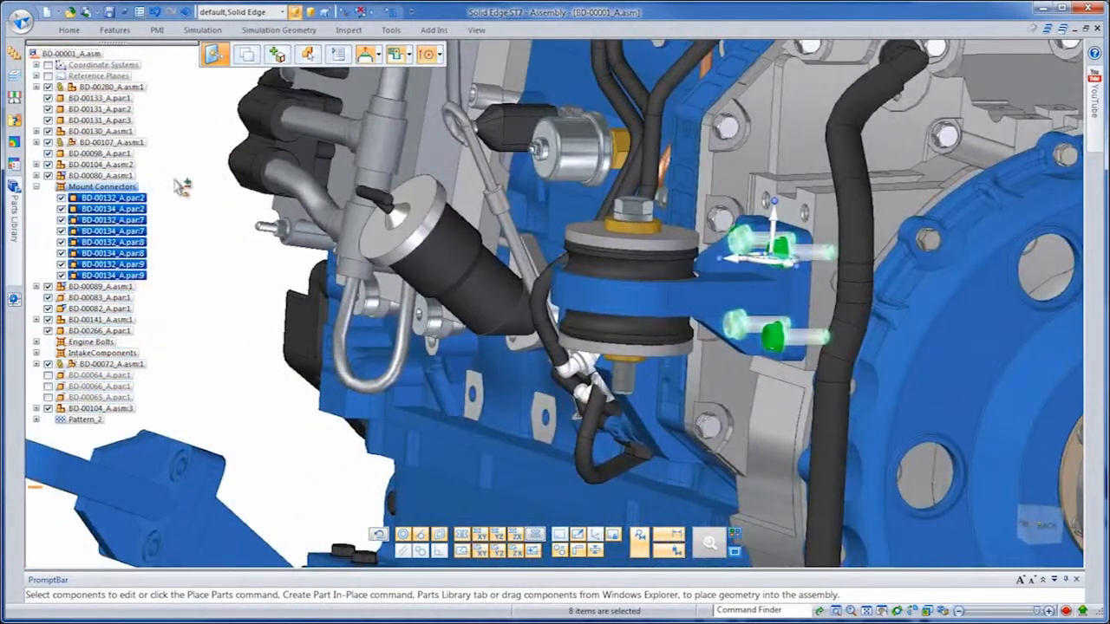
ctrl+click(122, 175)
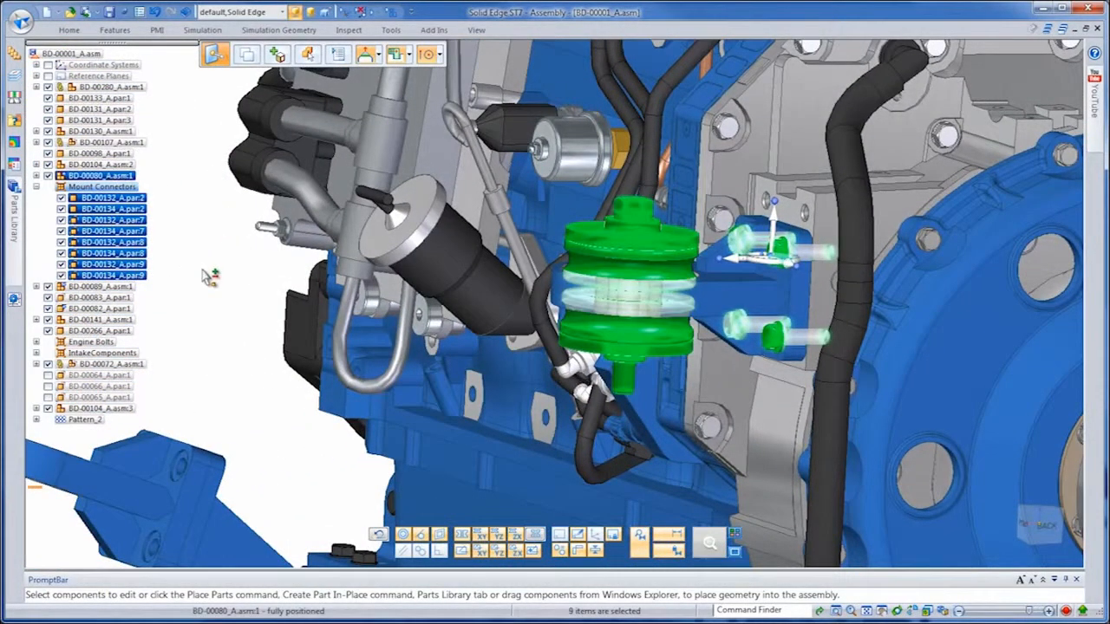
scroll(211, 278, down, 5)
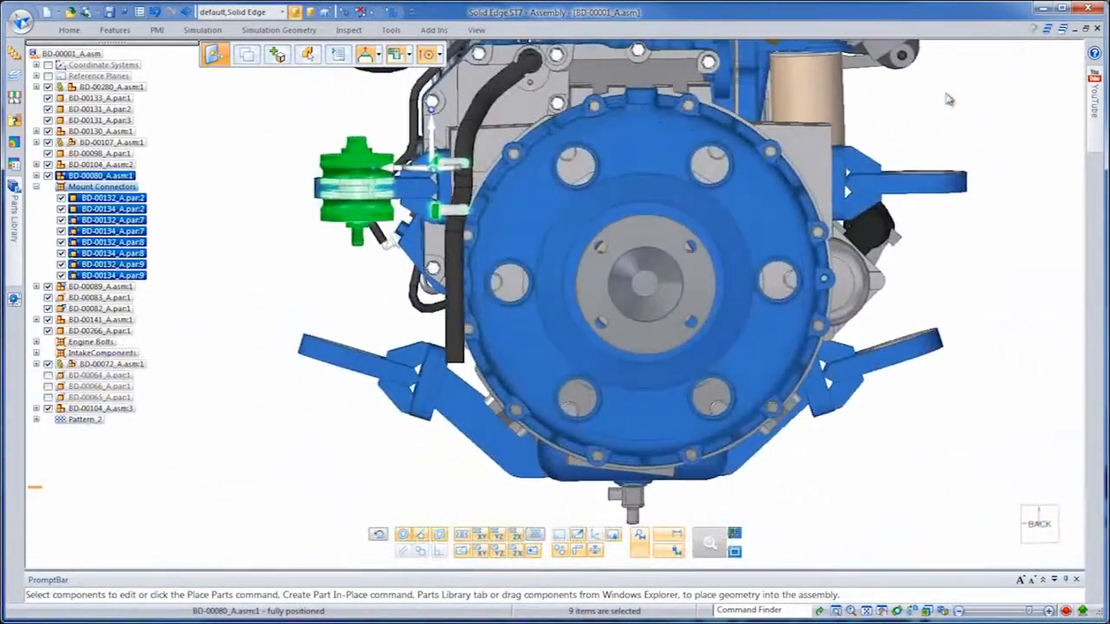
Duplicate the selected mount and fasteners with Duplicate Component, using their support bracket as reference and all matching brackets as targets
click(65, 31)
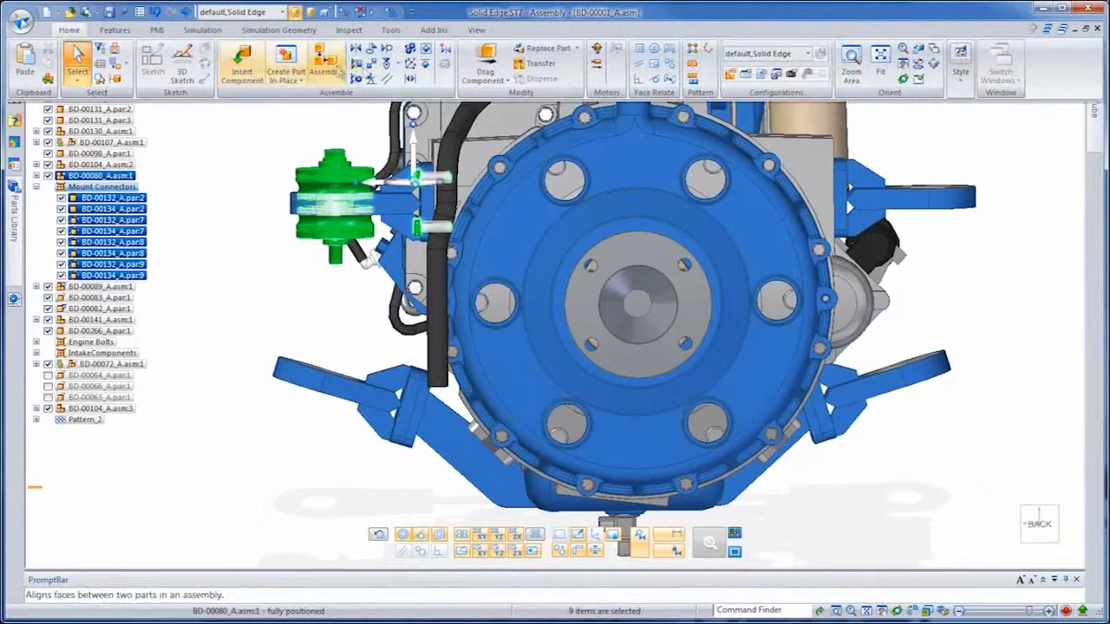
click(694, 84)
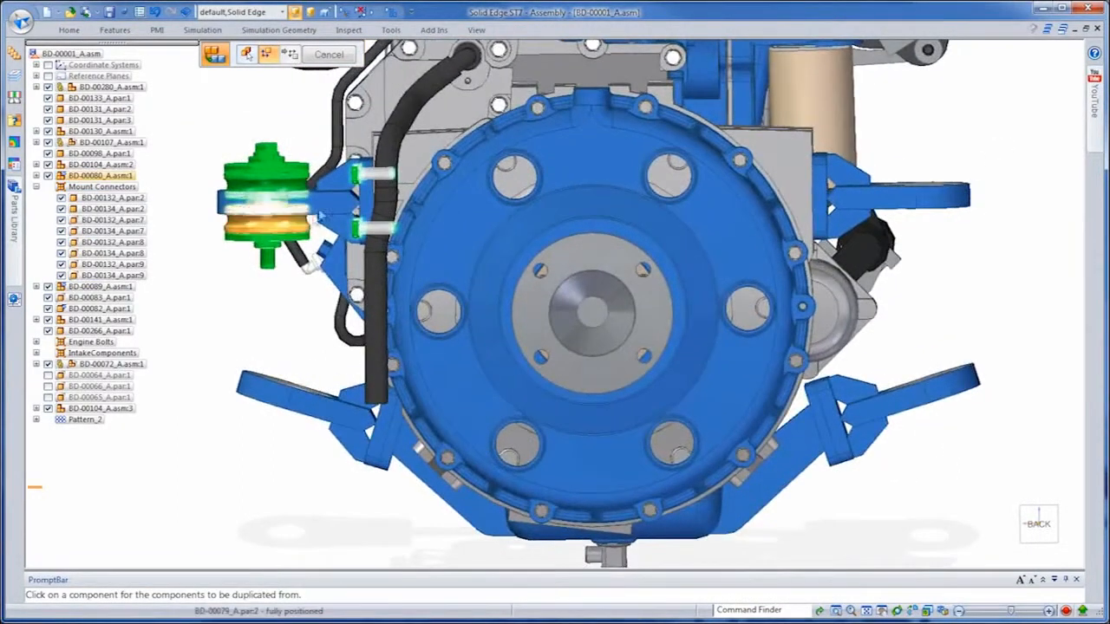
click(327, 210)
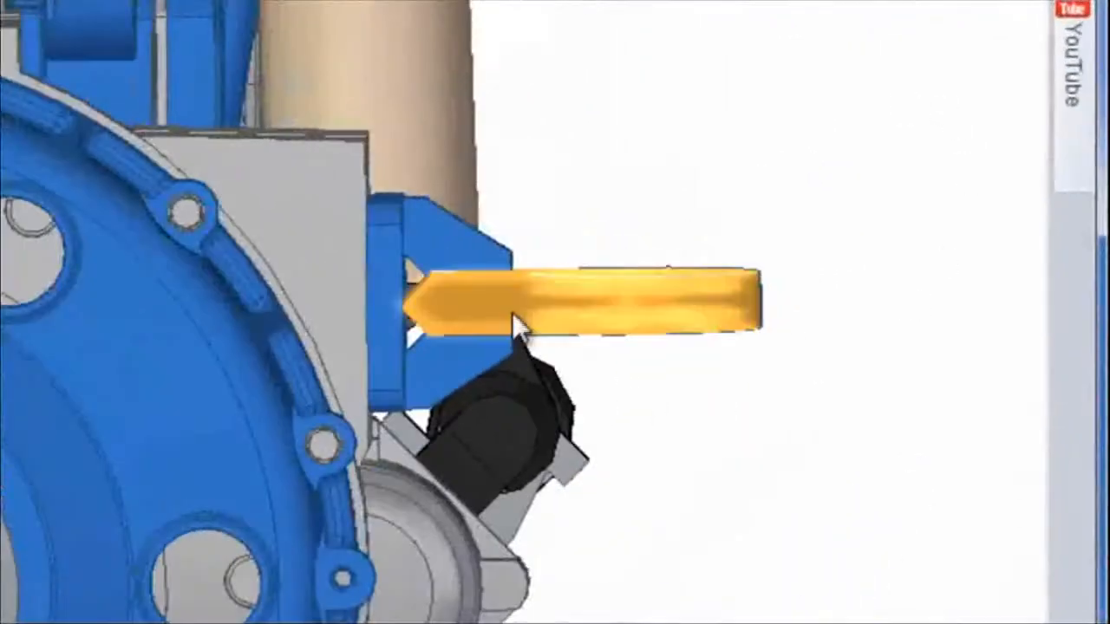
click(852, 212)
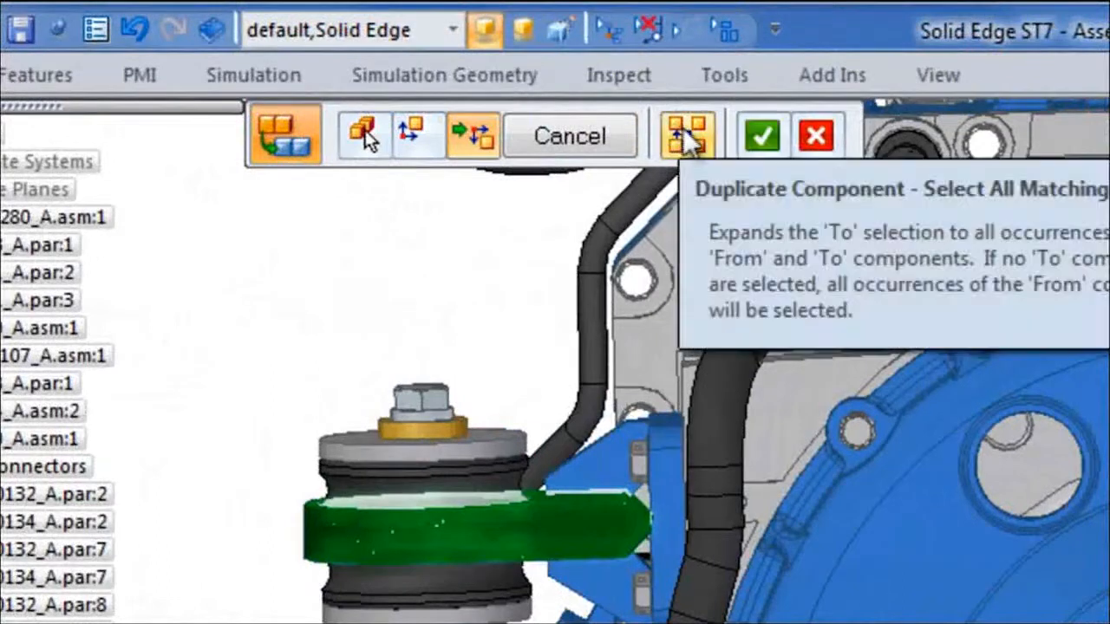
click(684, 130)
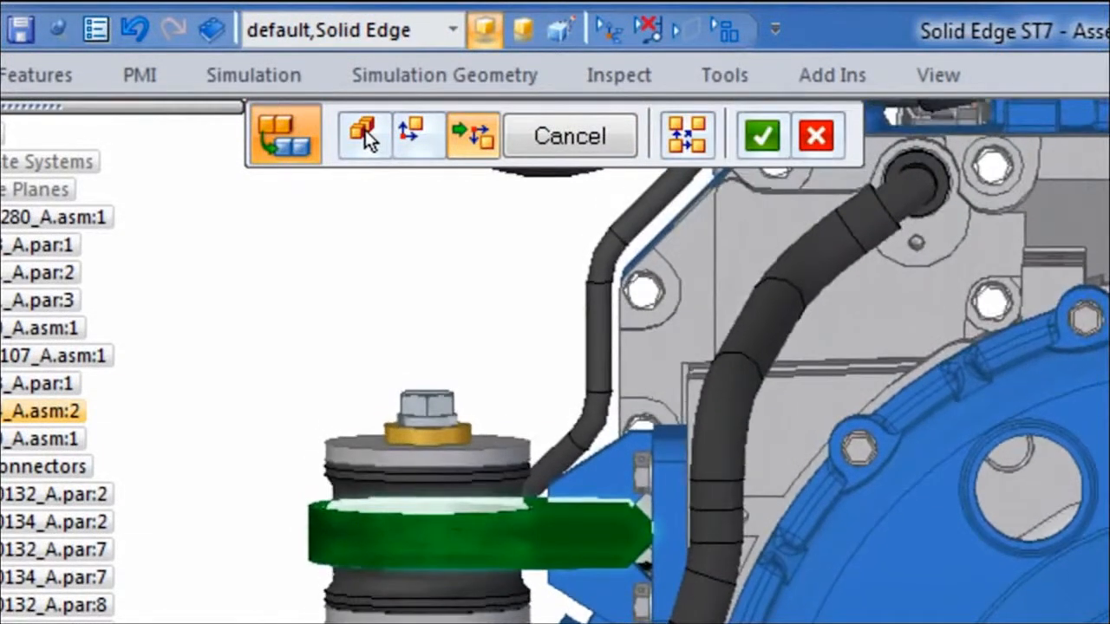
key(Return)
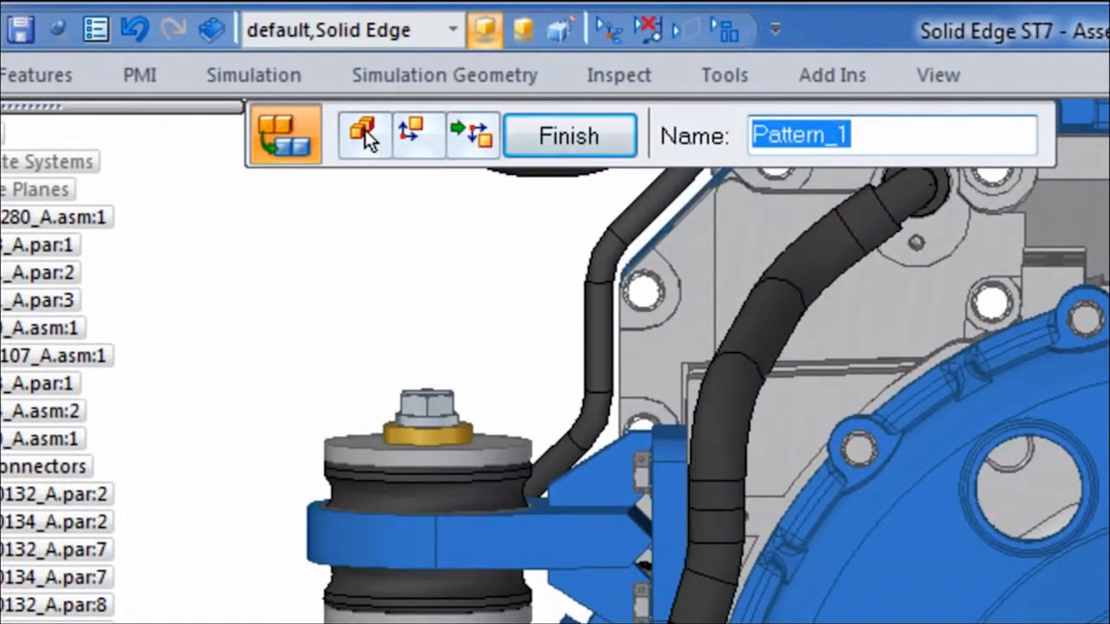
click(366, 130)
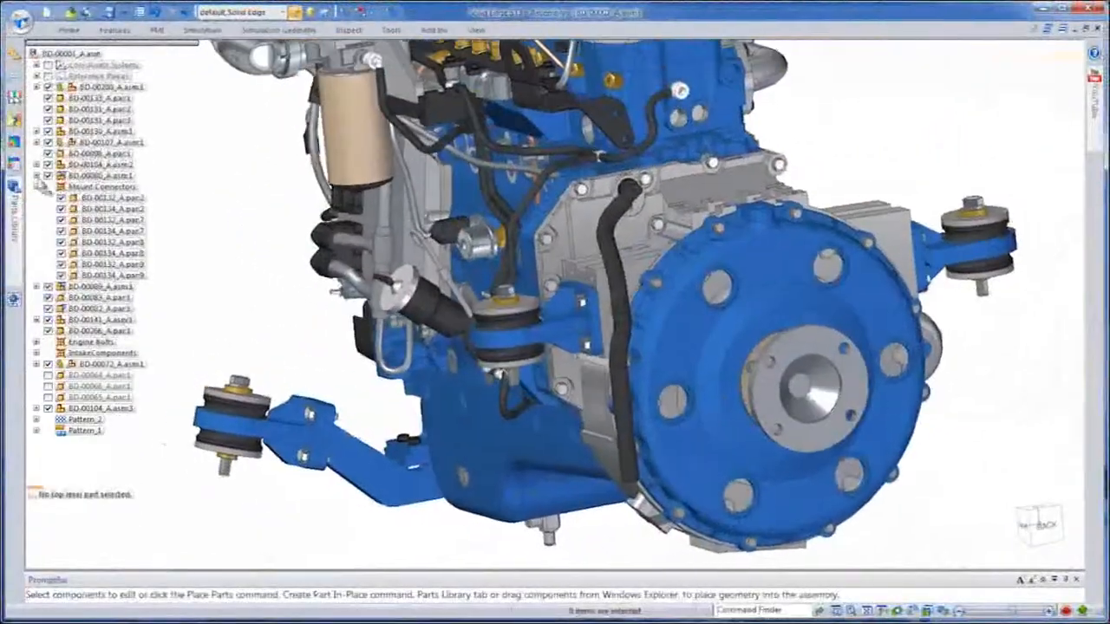
Collapse the Mount Connectors group and apply the 3-Waste Gate display configuration
click(37, 186)
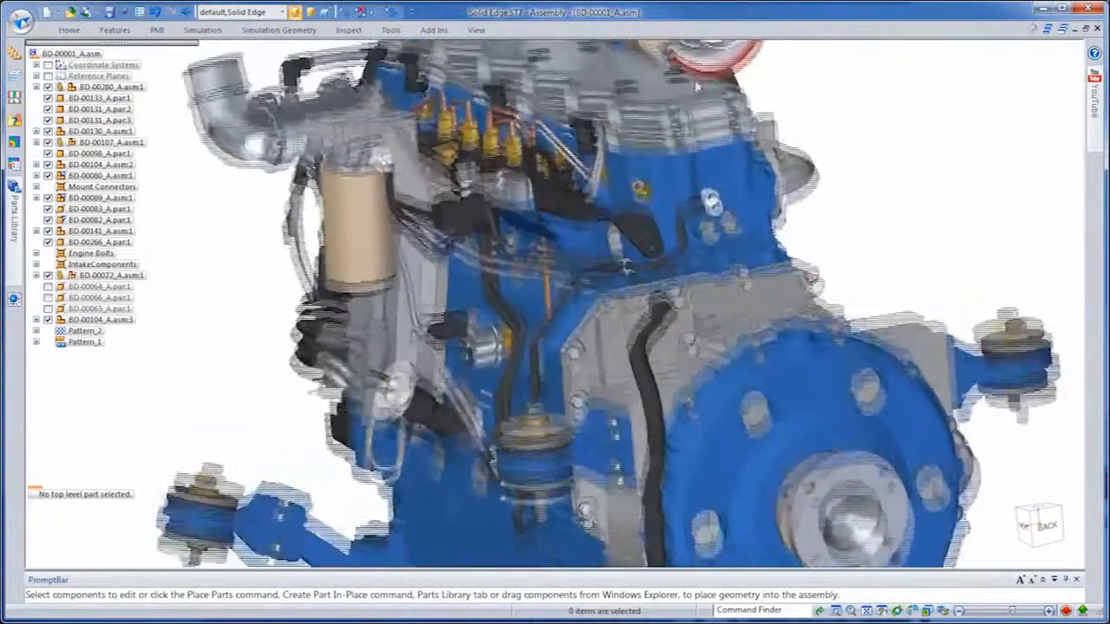
click(282, 13)
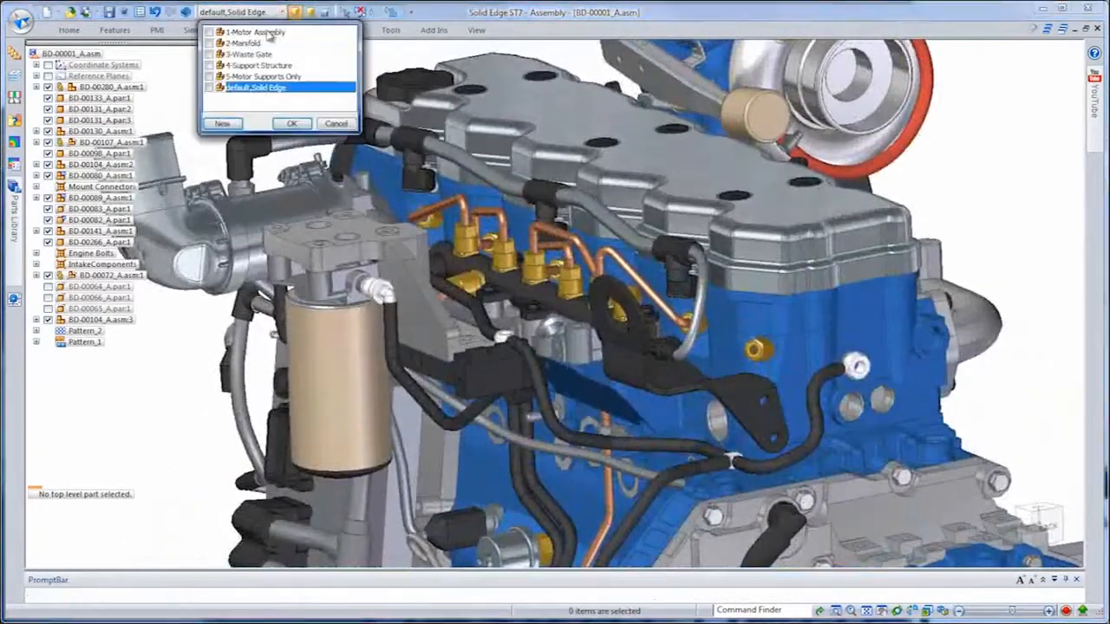
click(292, 123)
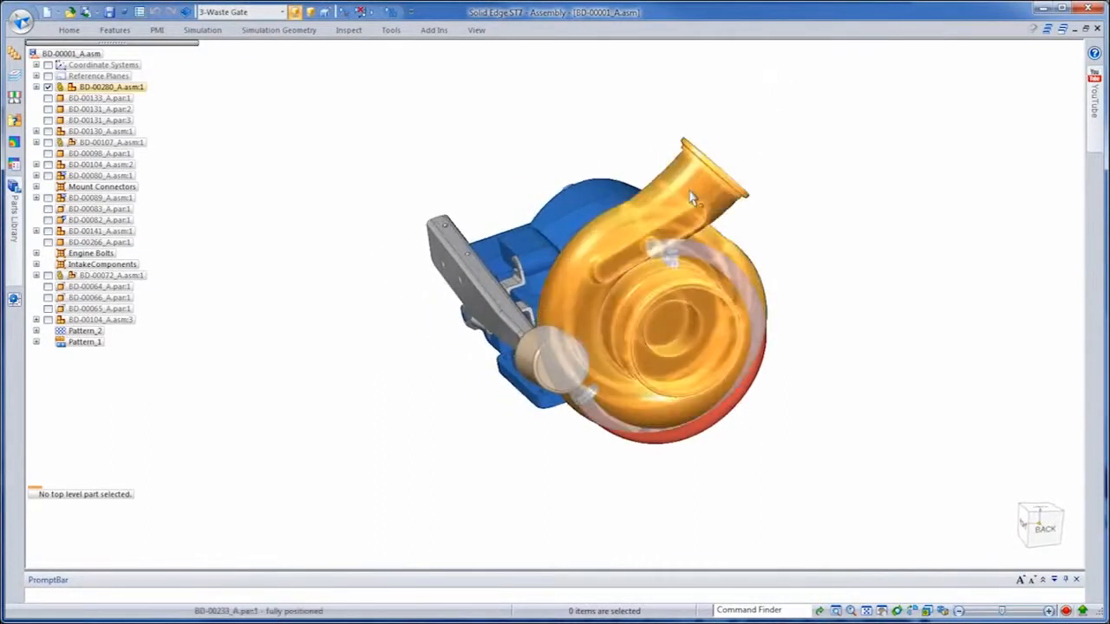
Select the turbocharger subassembly BD-00234_A.asm and open it in its own window
click(705, 148)
click(144, 186)
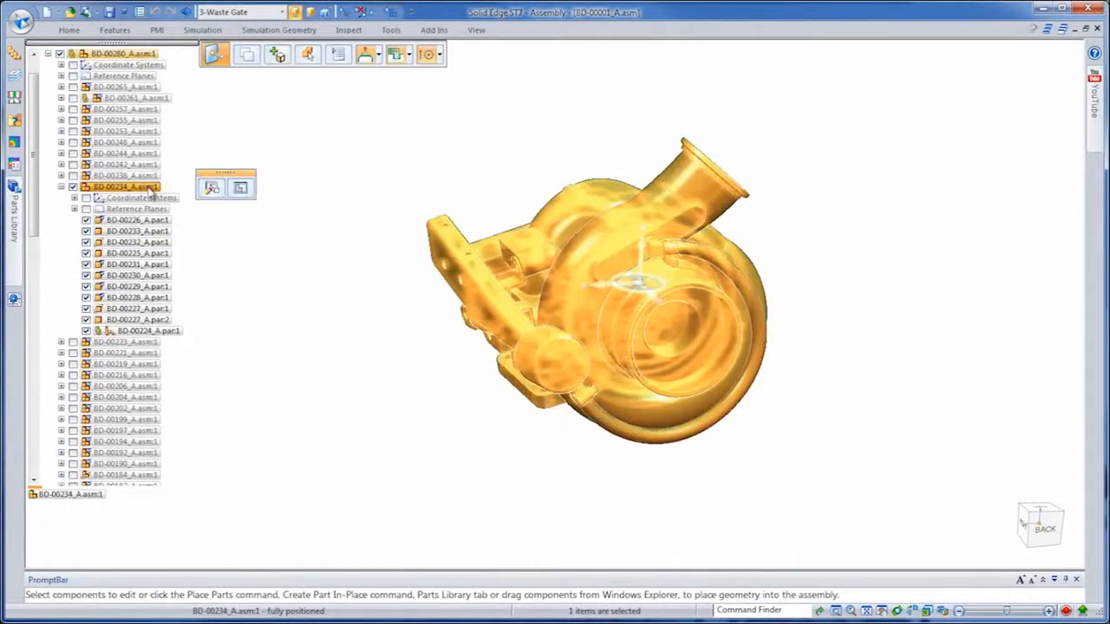
right_click(147, 188)
click(186, 397)
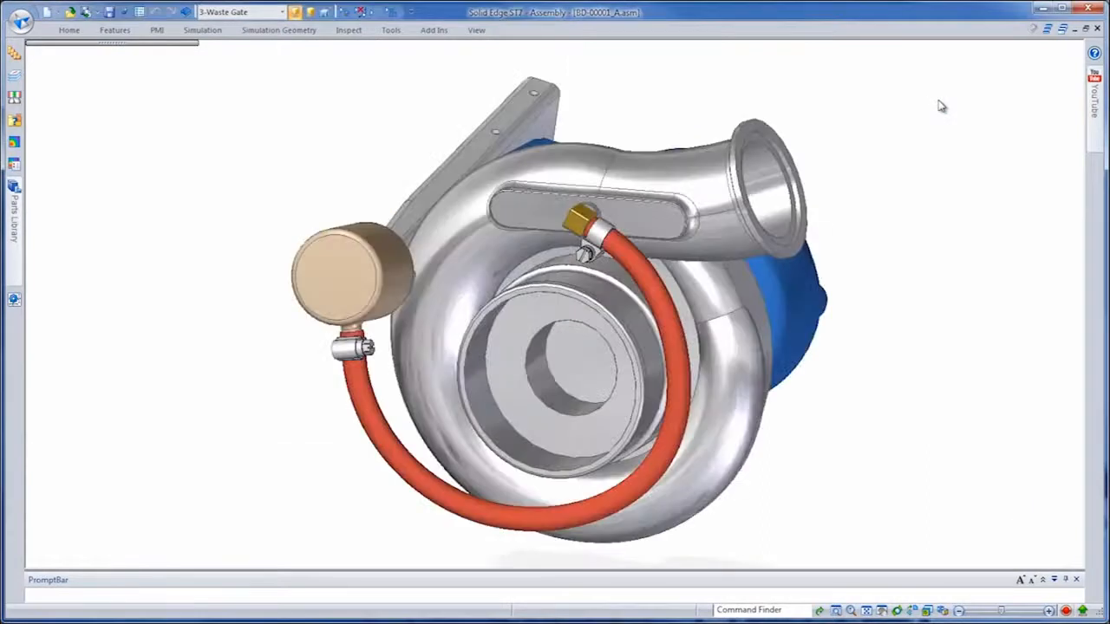
middle_drag(918, 113, 952, 140)
Send the turbocharger assembly to KeyShot for rendering and enlarge the KeyShot window
click(391, 29)
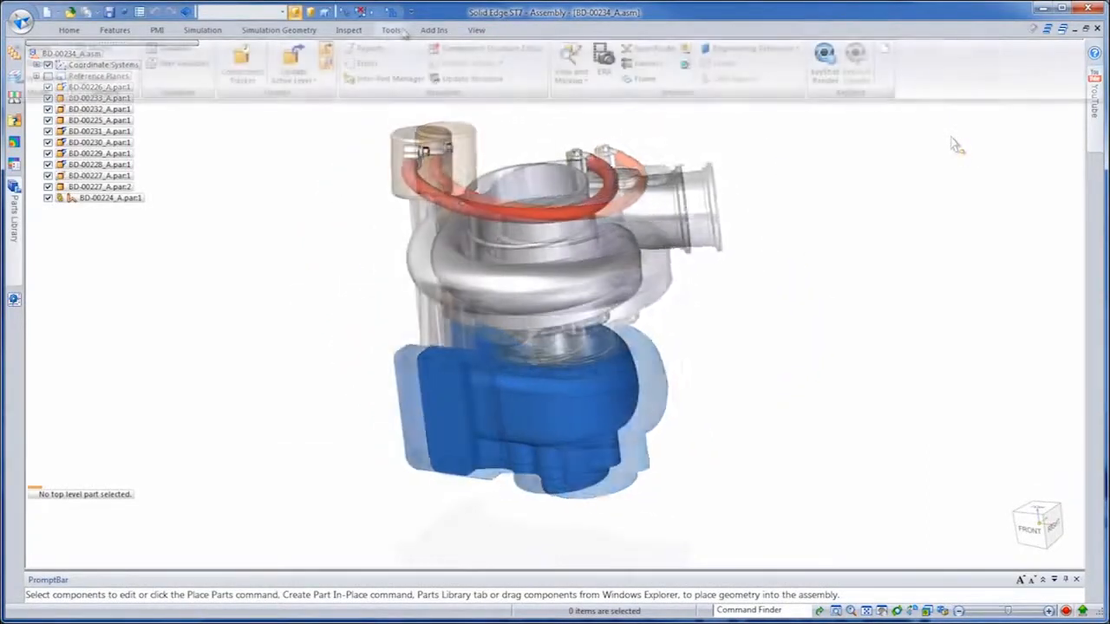
click(819, 70)
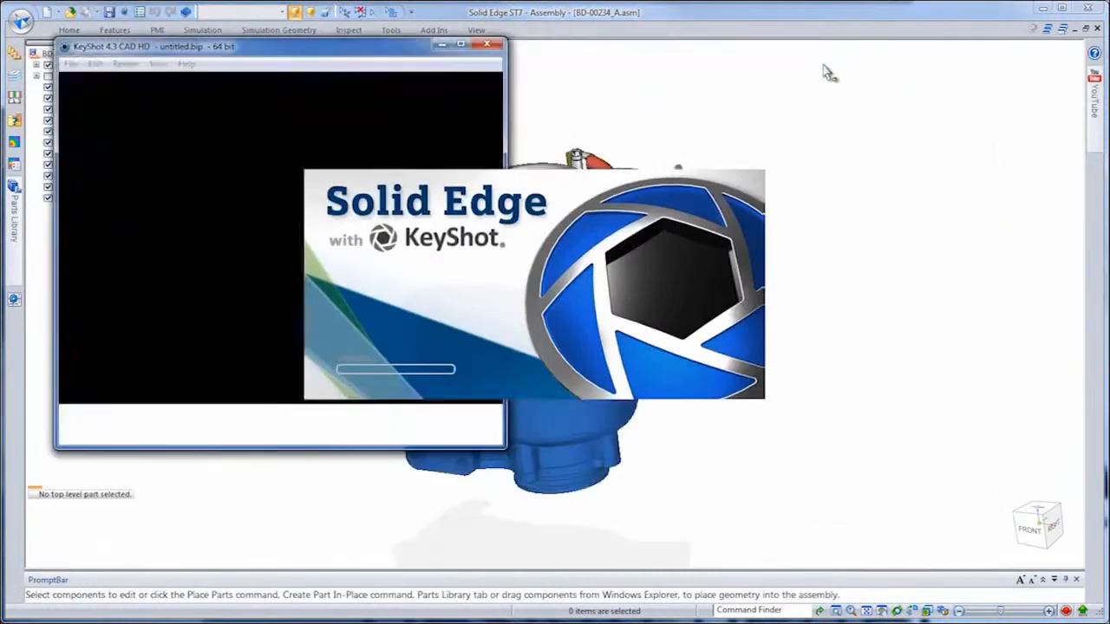
drag(503, 446, 1032, 588)
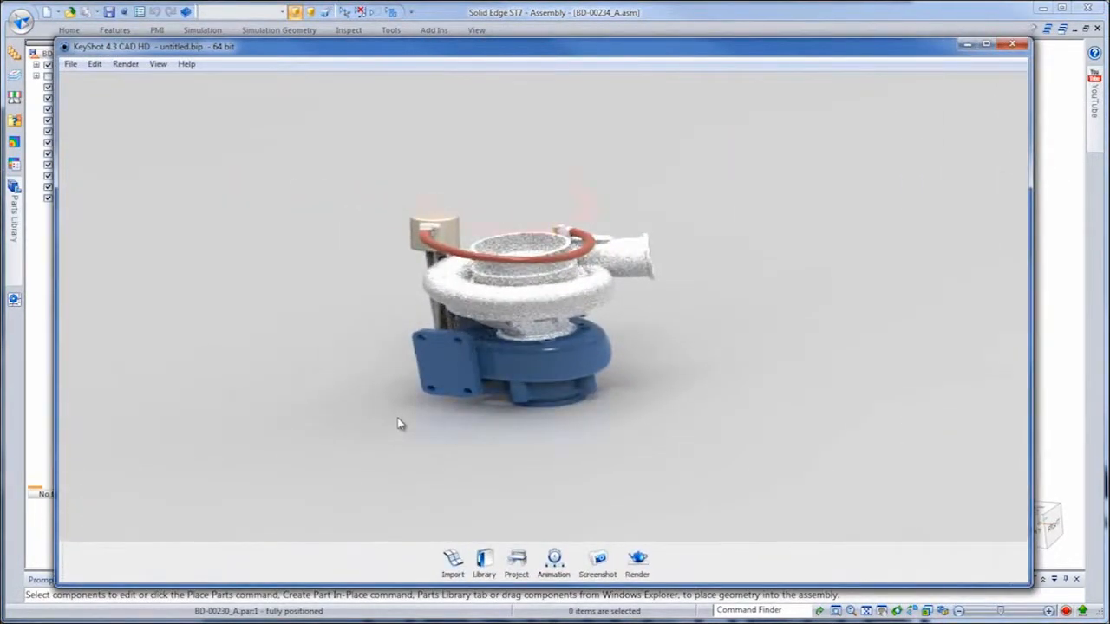
Apply _Turbo library materials: anodized blue to the lower housing, black chrome to the upper housing, stainless steel to the canister and centre section
click(488, 563)
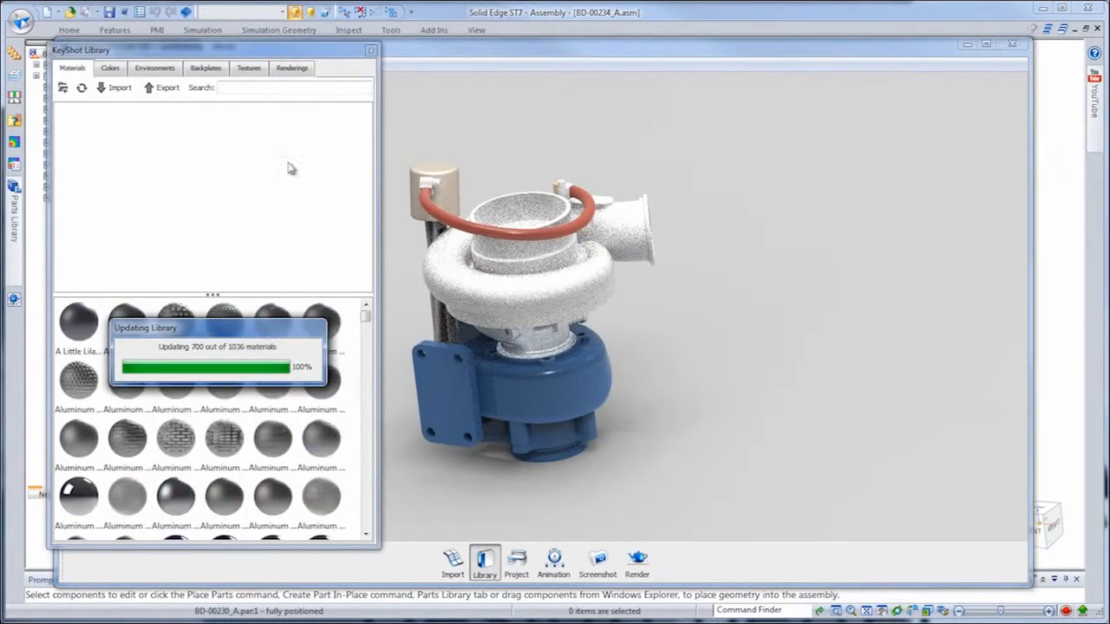
click(130, 126)
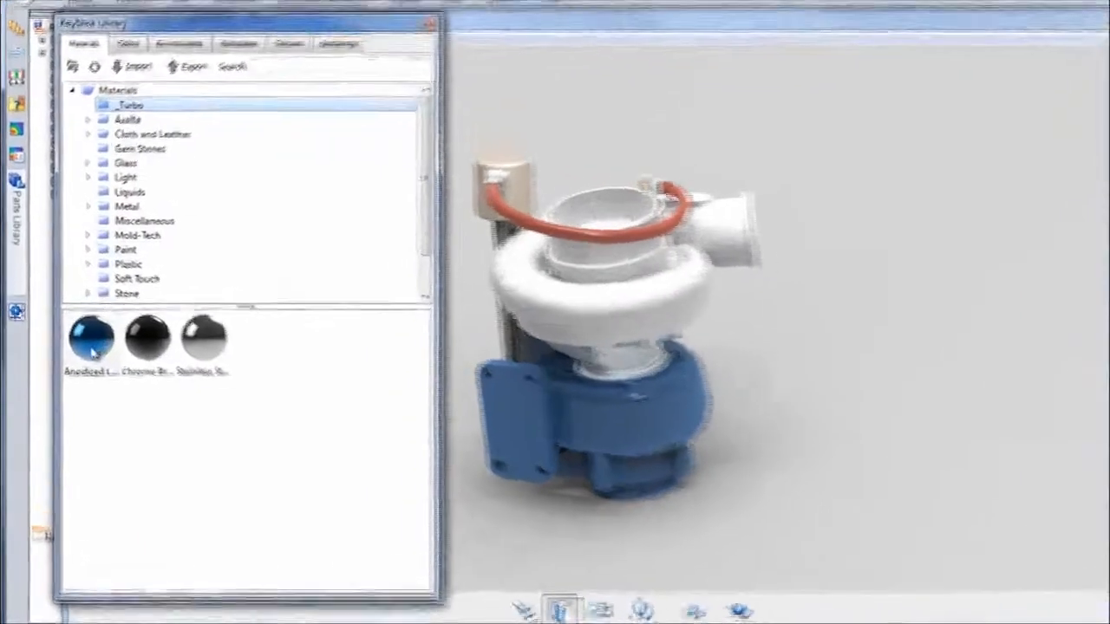
drag(93, 351, 634, 431)
drag(161, 360, 555, 304)
drag(216, 348, 532, 178)
drag(209, 359, 698, 432)
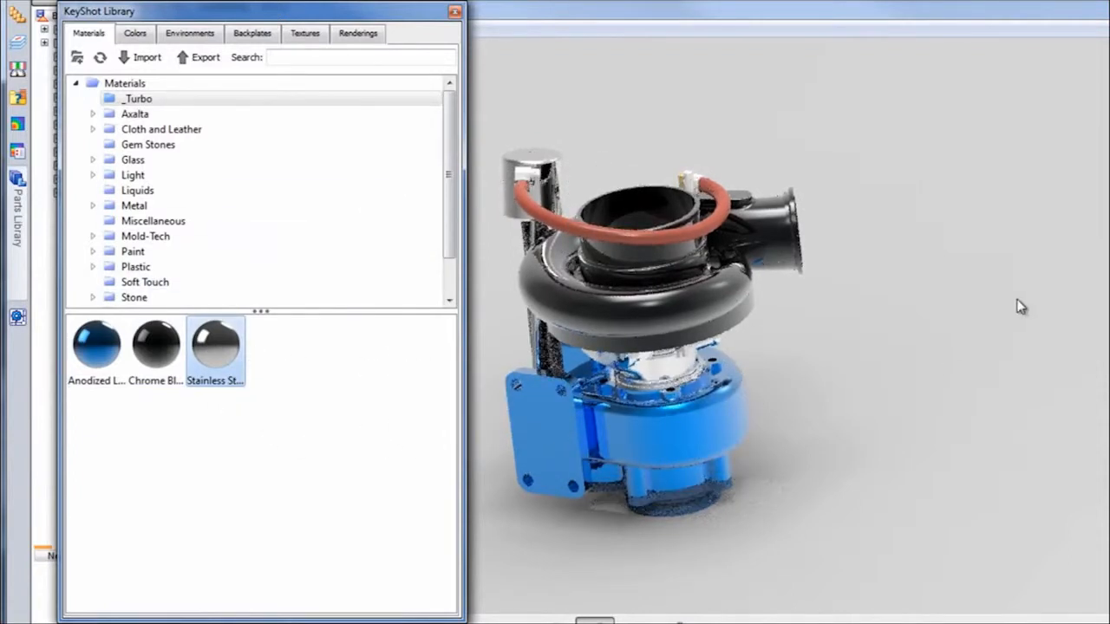
Look through the KeyShot library's colors, environments and backplates, and close the library
click(137, 34)
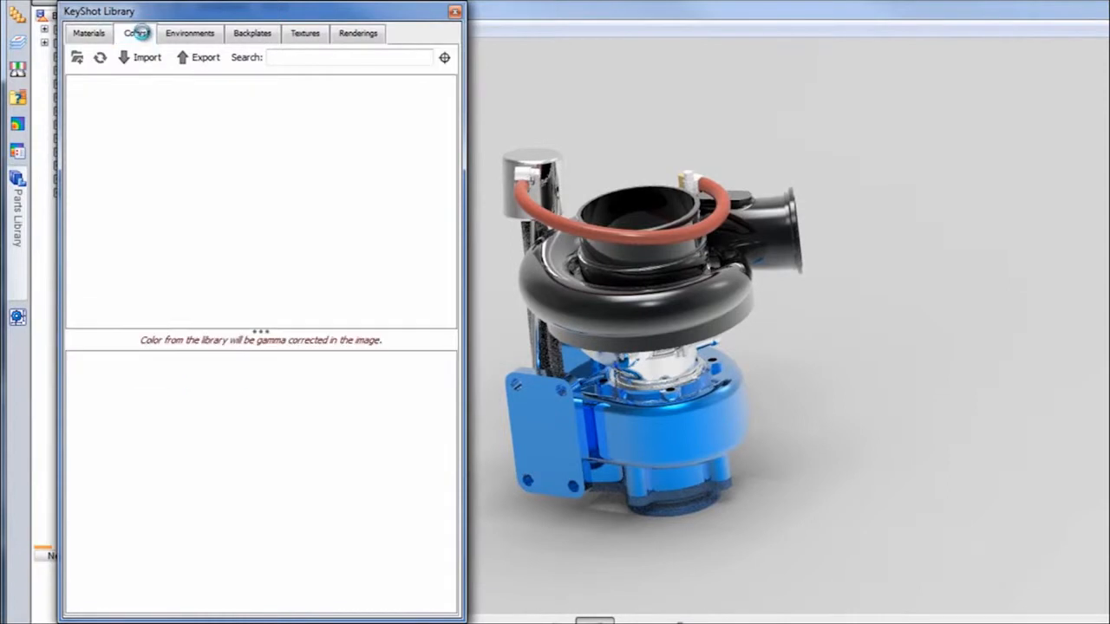
click(184, 37)
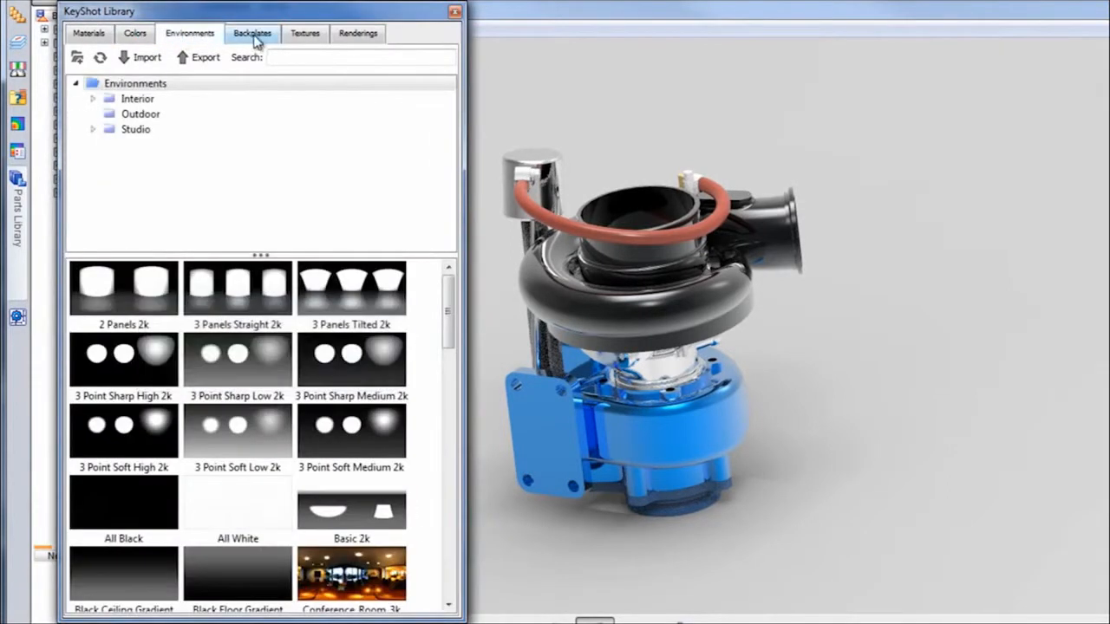
click(255, 36)
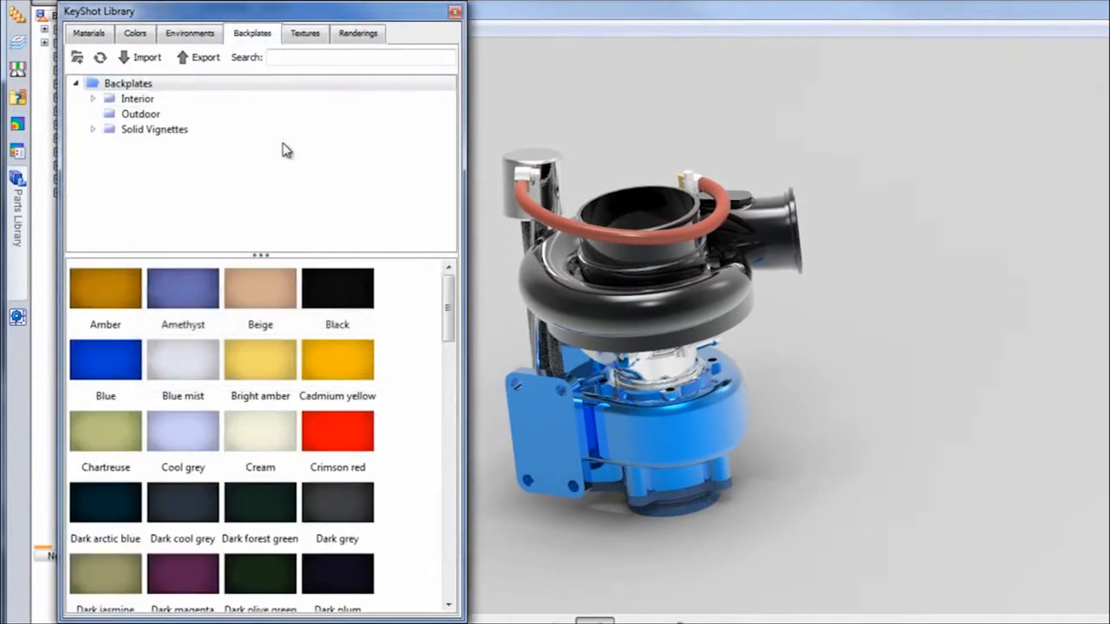
click(455, 12)
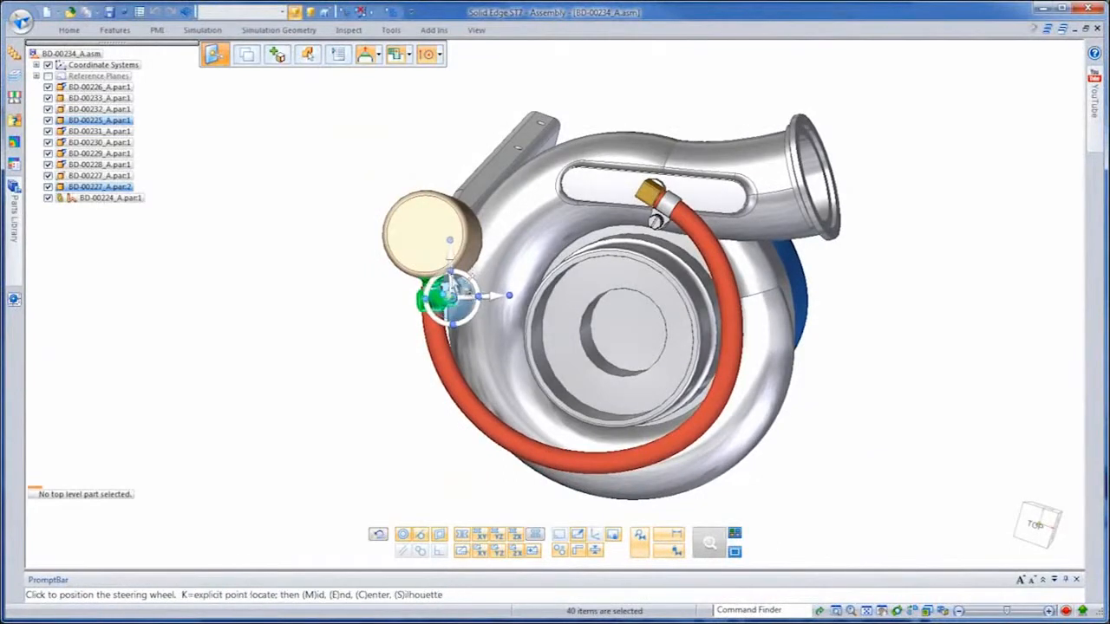
Rotate the canister's hose port together with its clamp around the canister axis in small moves of about 5 degrees
click(482, 231)
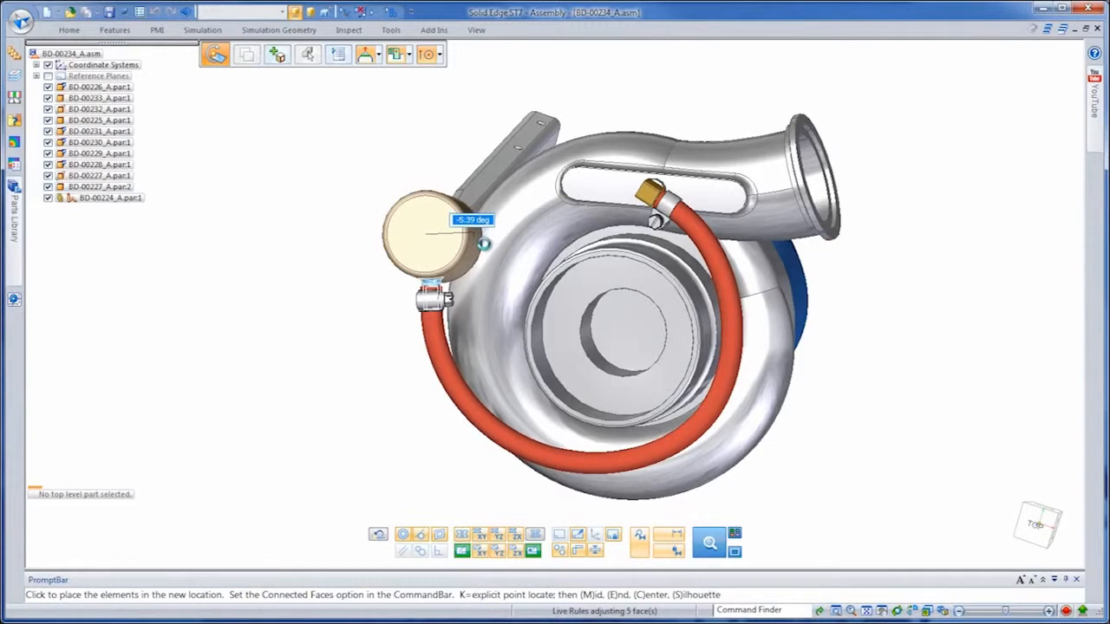
drag(482, 249, 482, 247)
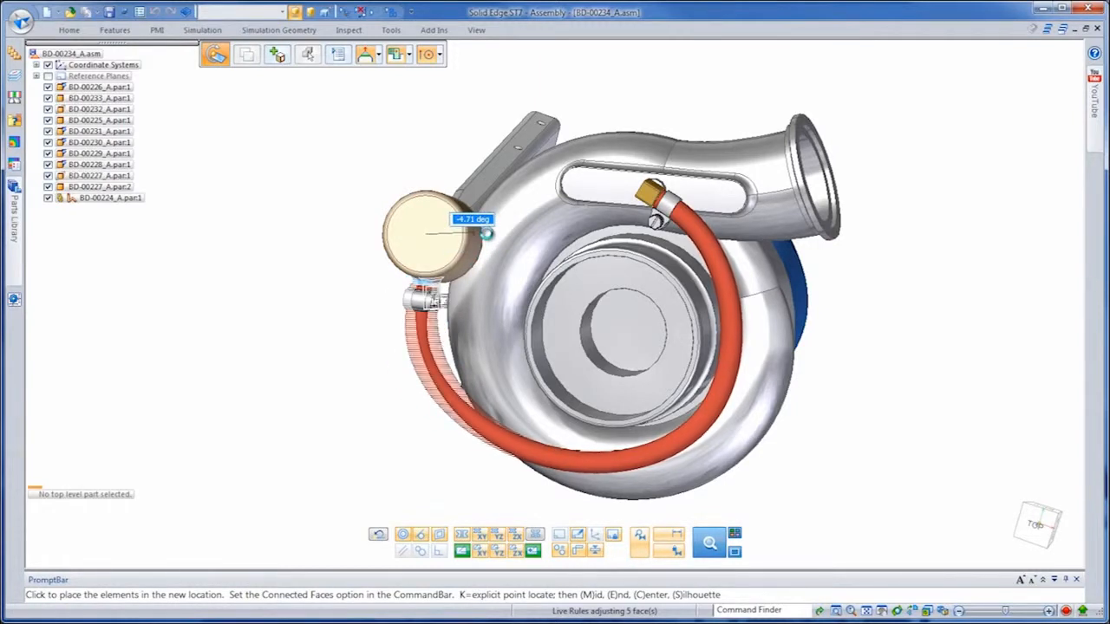
click(488, 231)
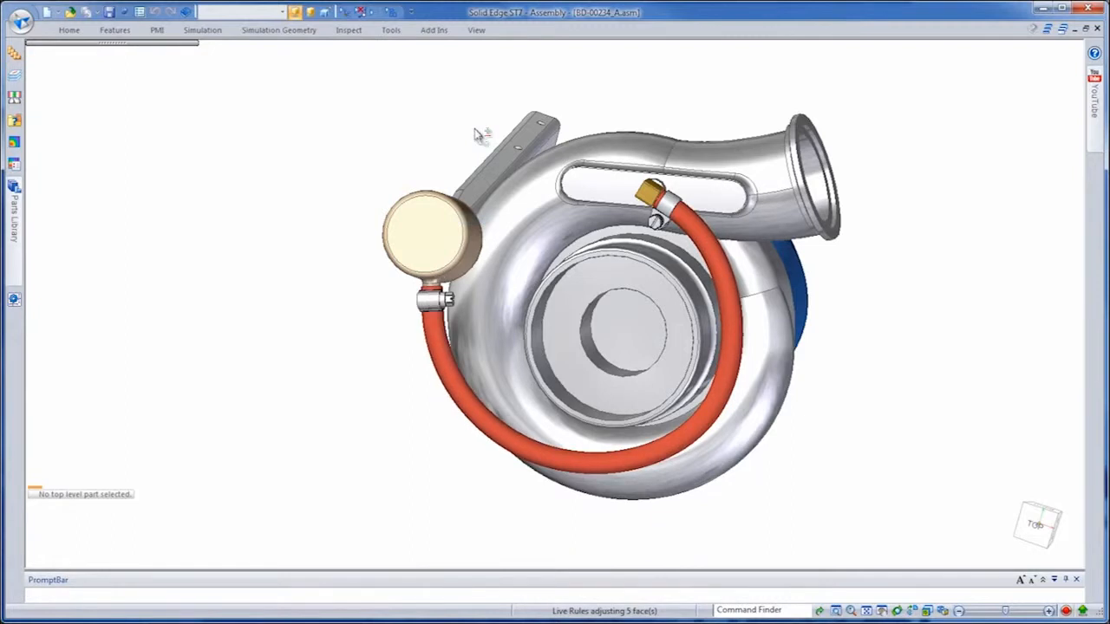
Enter XpresRoute, open the red hose's path curve for editing and fix its length at 370 mm
click(390, 29)
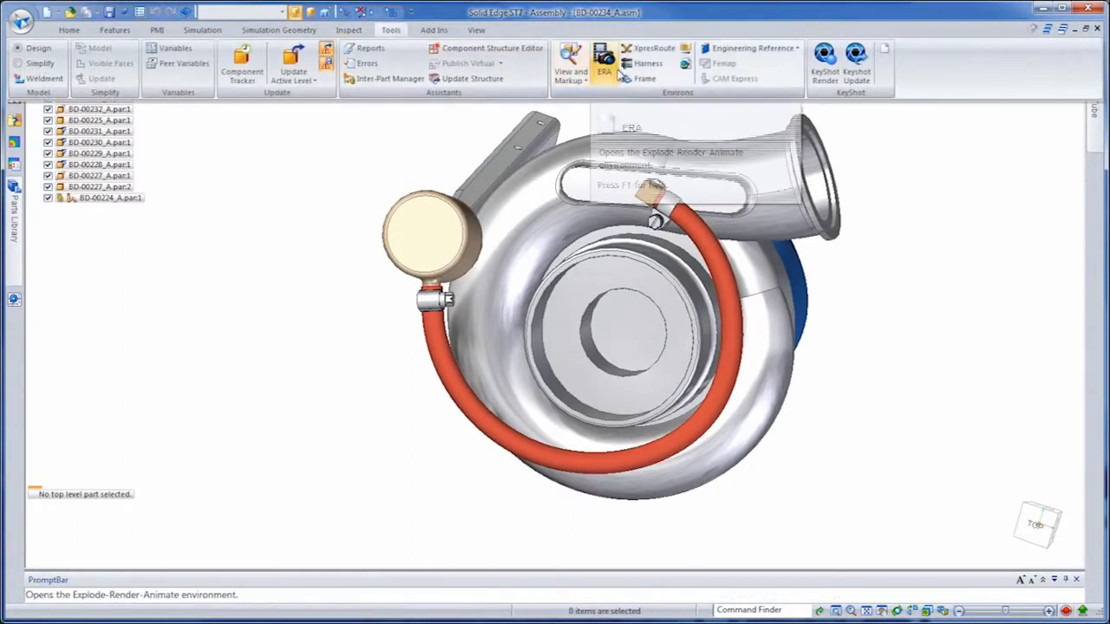
click(649, 48)
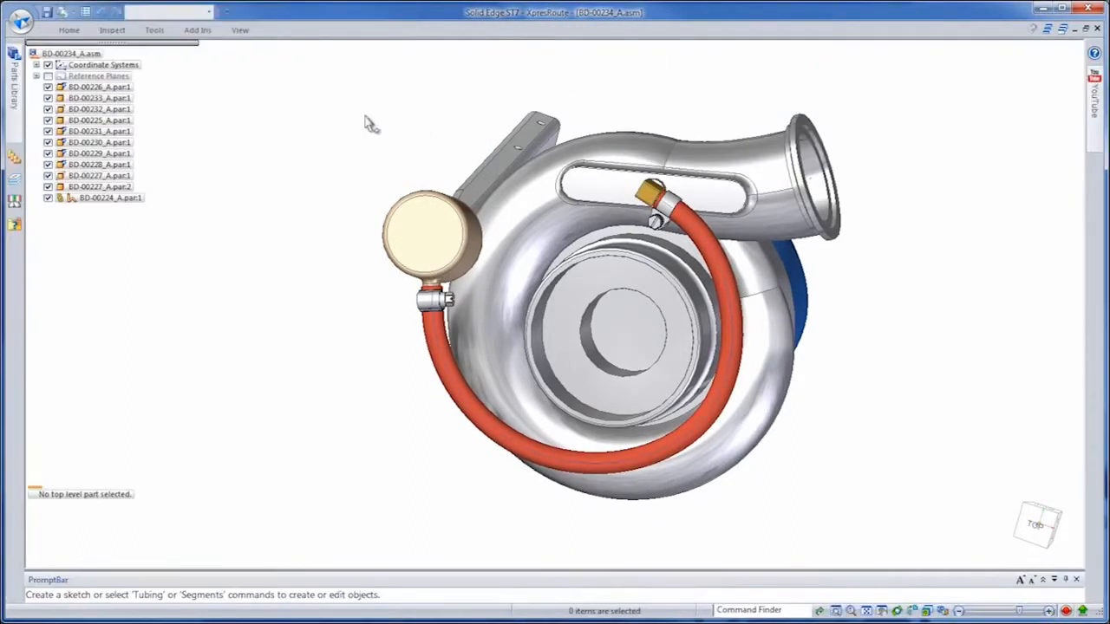
click(441, 343)
click(496, 399)
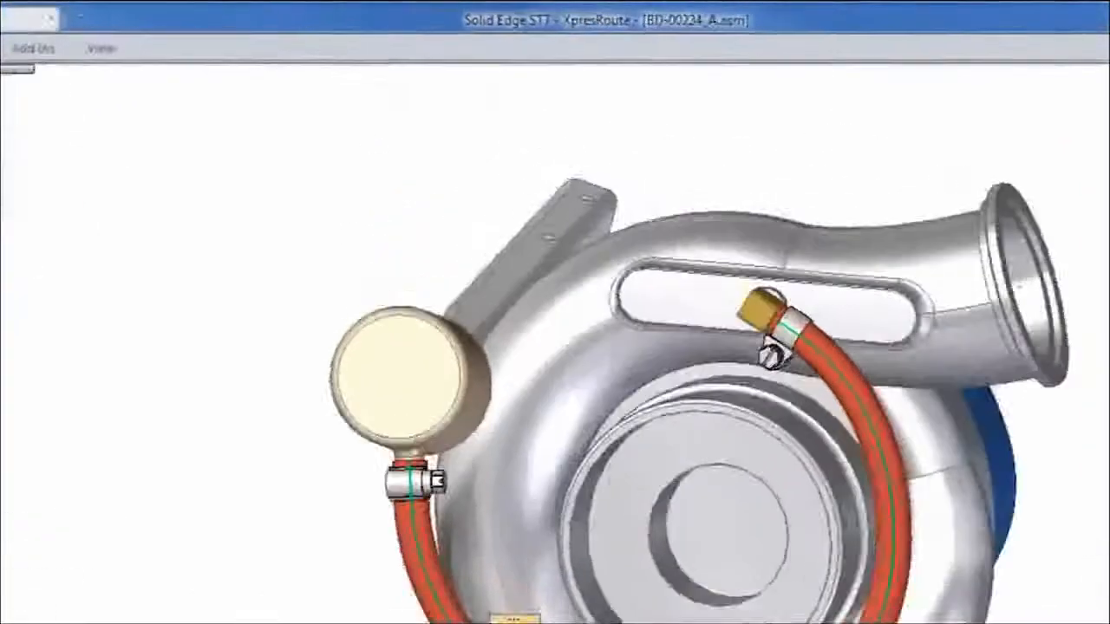
click(157, 104)
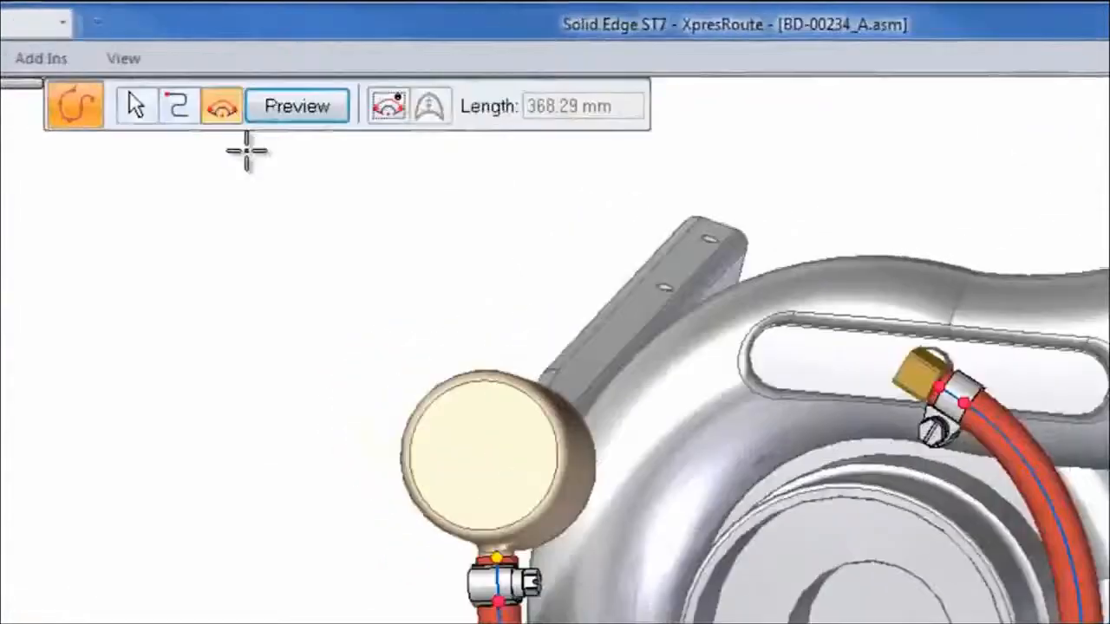
click(369, 104)
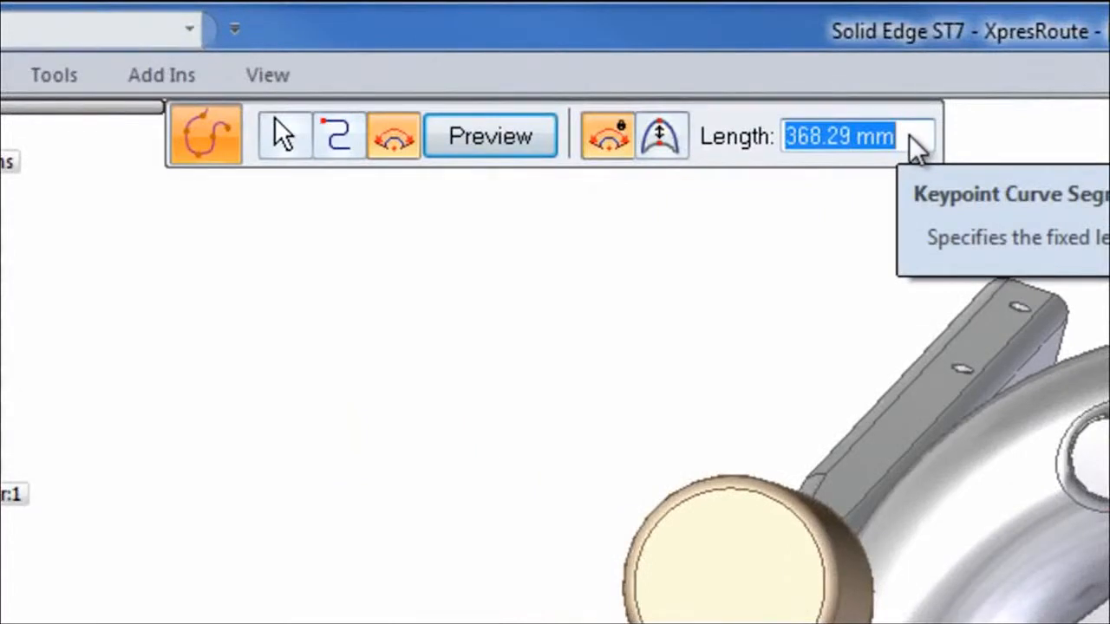
text(370)
key(Return)
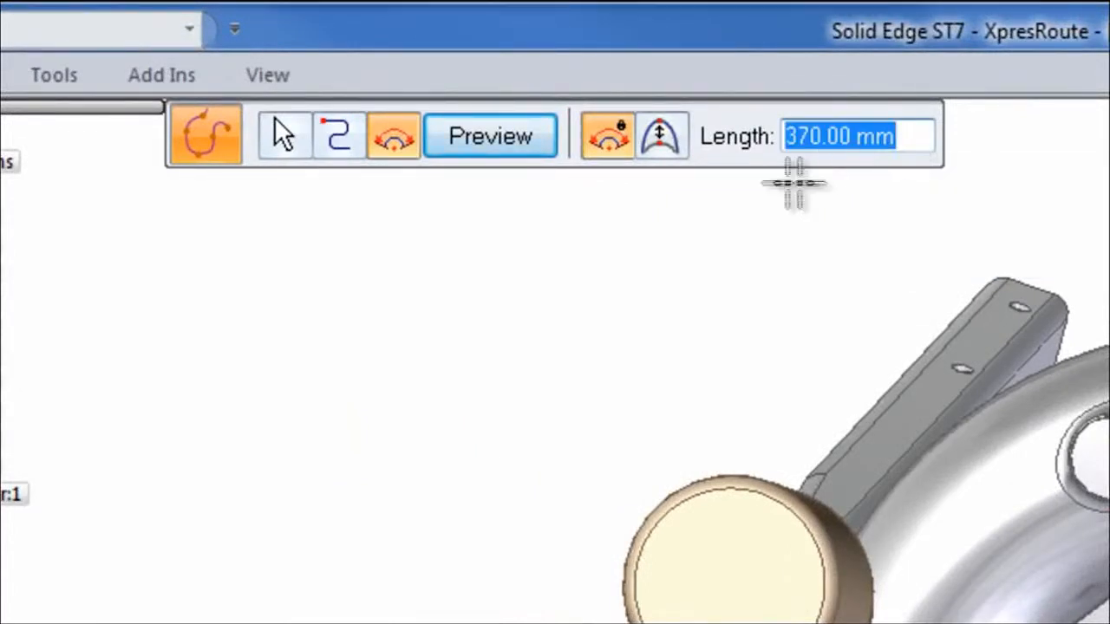
Turn on the direction constraint for the hose's length change, accept the path and return to the assembly
click(662, 141)
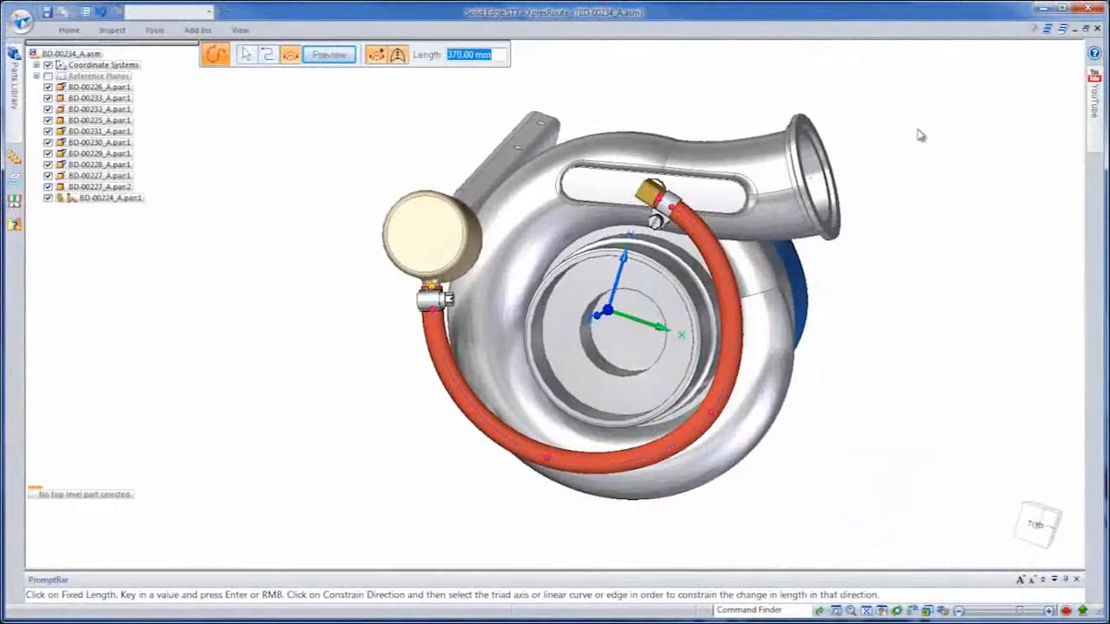
right_click(920, 135)
right_click(921, 135)
key(Escape)
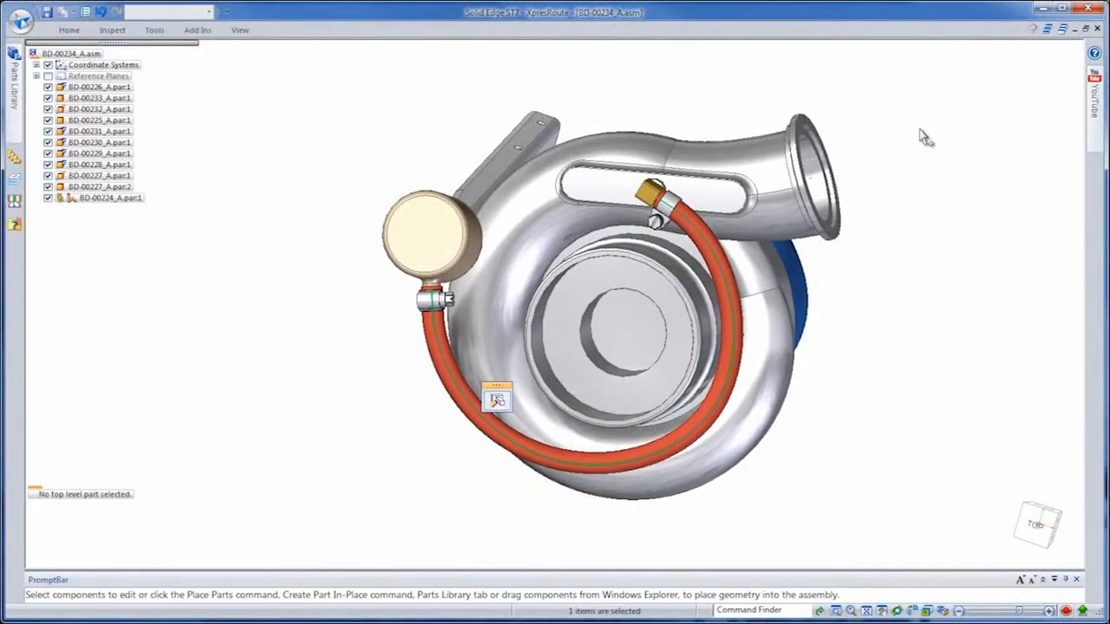
right_click(287, 182)
click(249, 141)
Rotate the canister's hose port and clamp slightly about the canister's centre axis, with the fixed-length hose attached
middle_drag(334, 104, 328, 300)
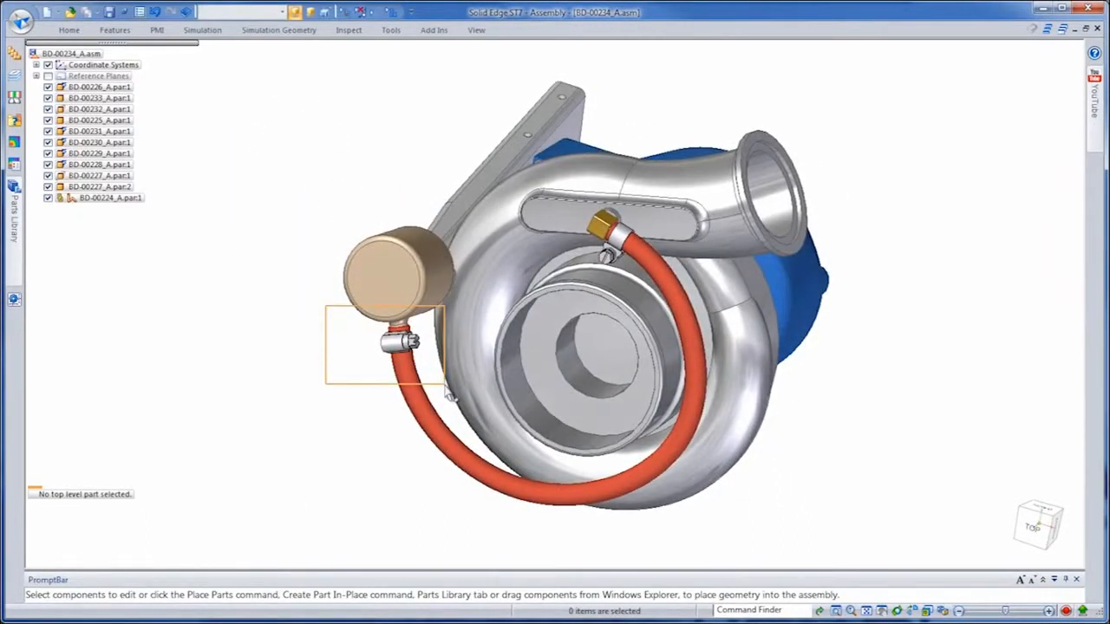
middle_drag(312, 426, 455, 378)
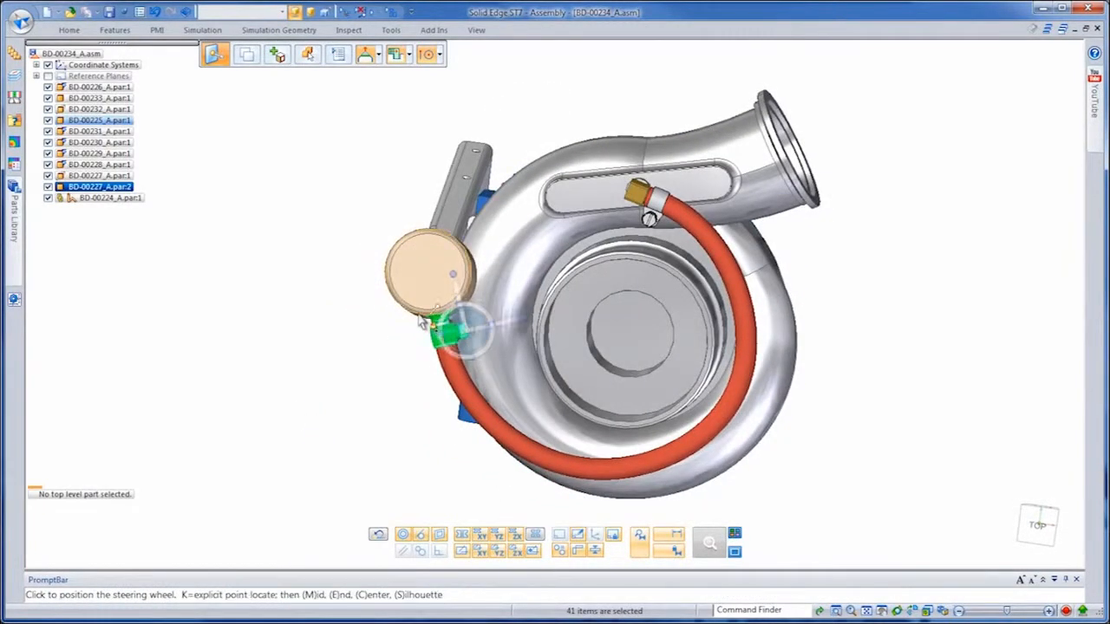
click(422, 321)
click(433, 298)
click(437, 299)
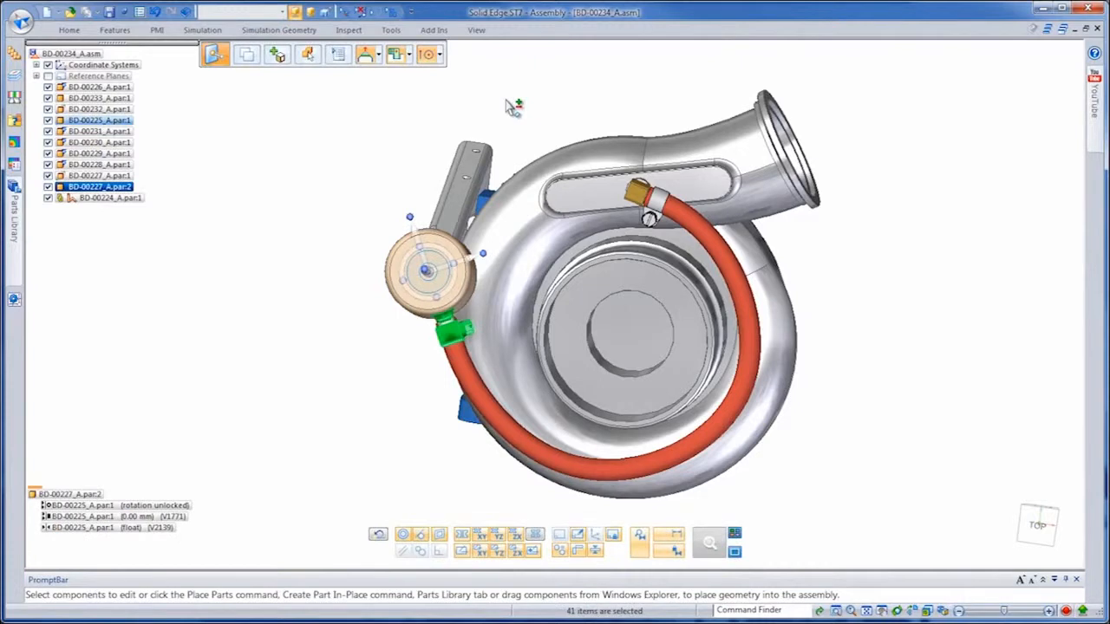
click(511, 108)
Update the KeyShot rendering with the modified turbocharger geometry and close KeyShot, discarding its changes
middle_drag(1008, 74, 957, 142)
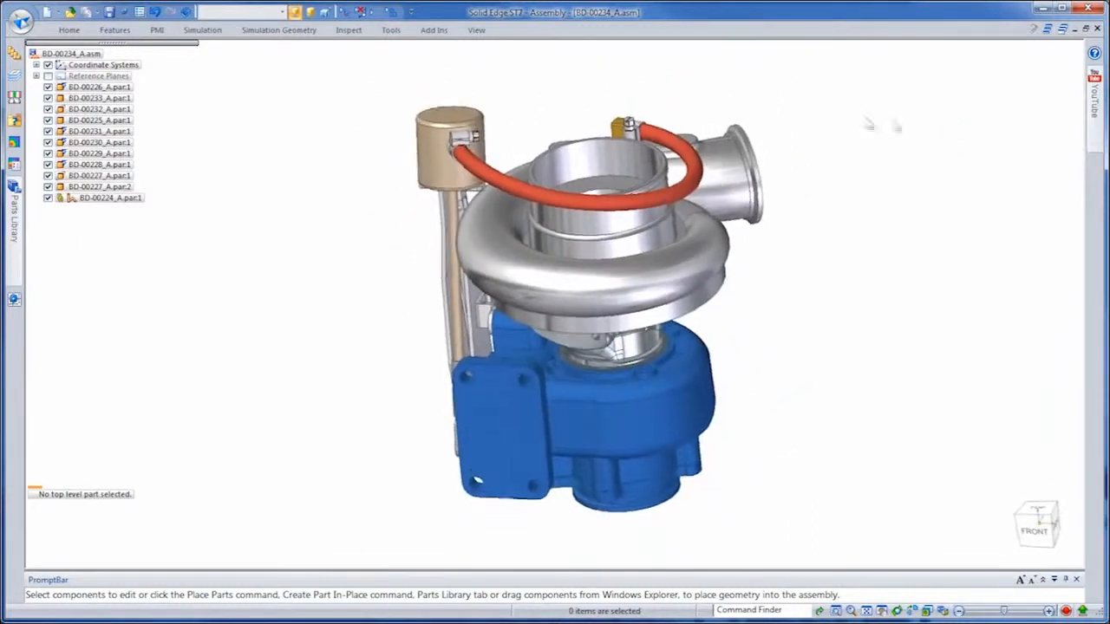
click(391, 29)
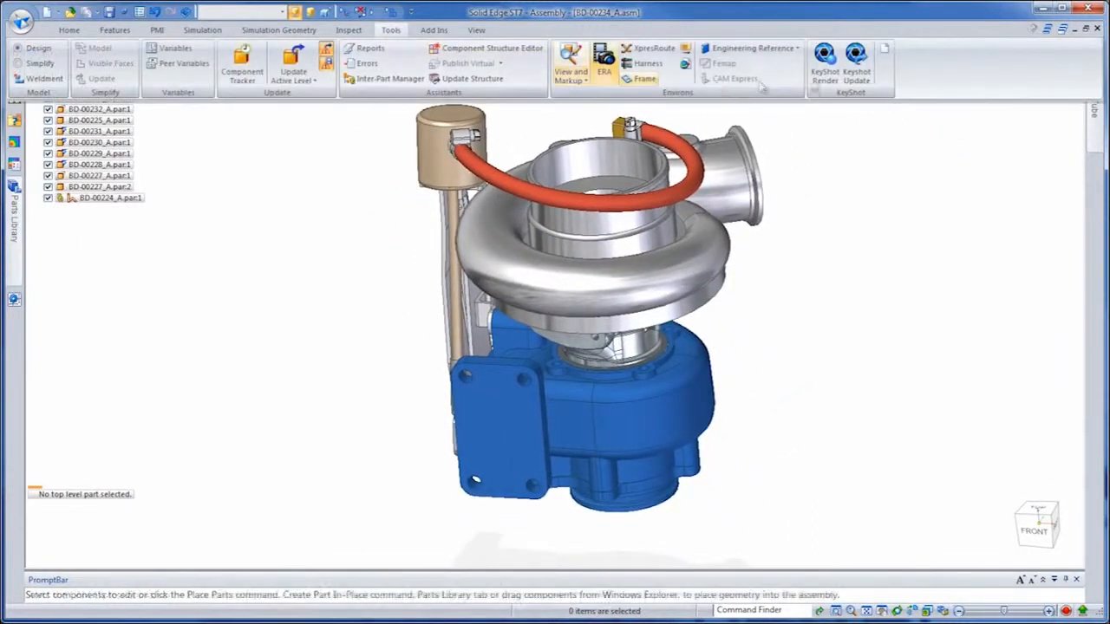
click(859, 68)
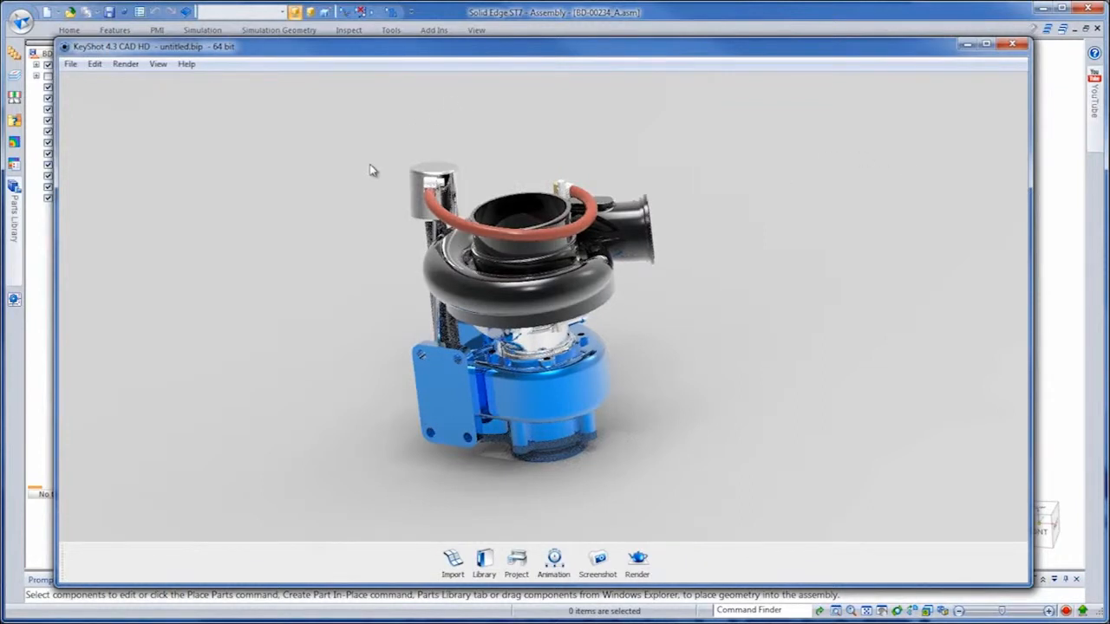
click(1012, 46)
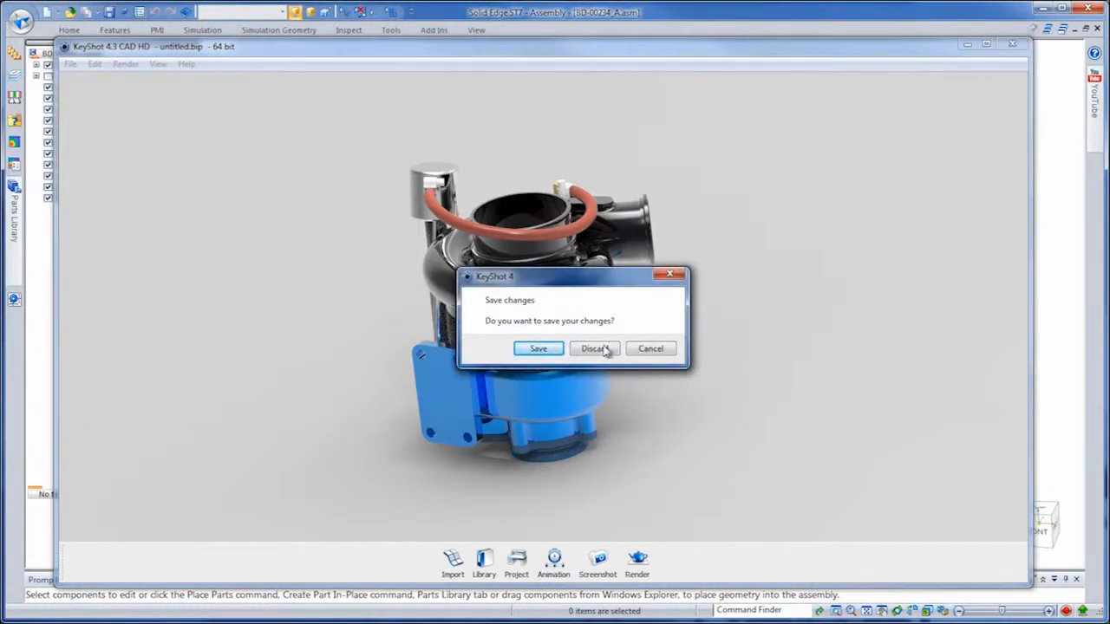
click(595, 348)
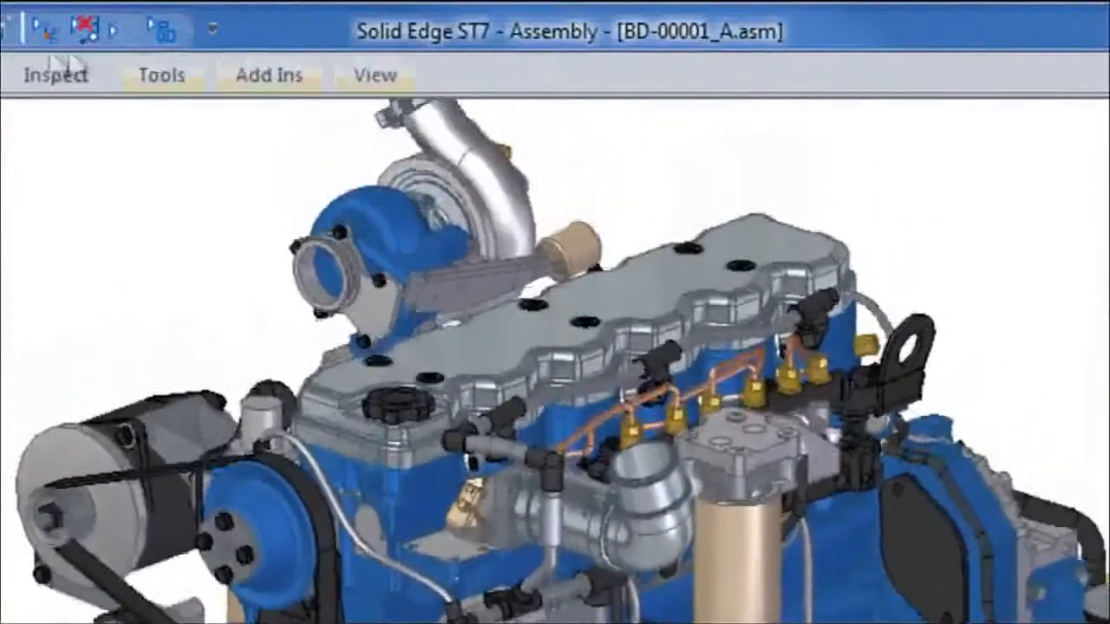
Display only the yellow envelope bodies in the engine assembly BD-00001_A and enter the Frame Design environment
click(3, 30)
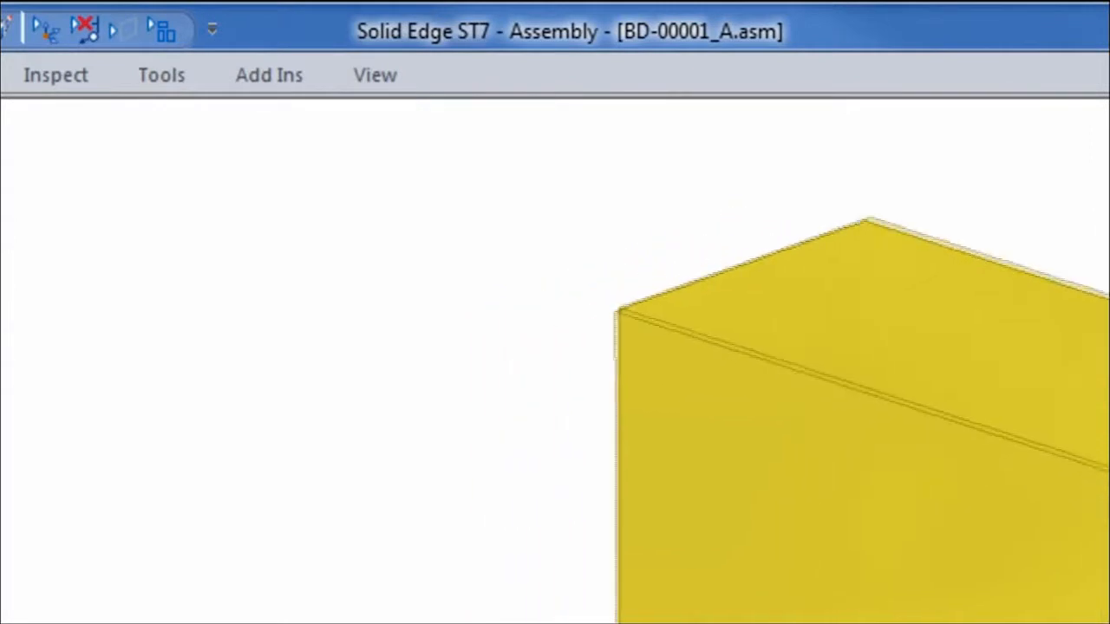
click(159, 78)
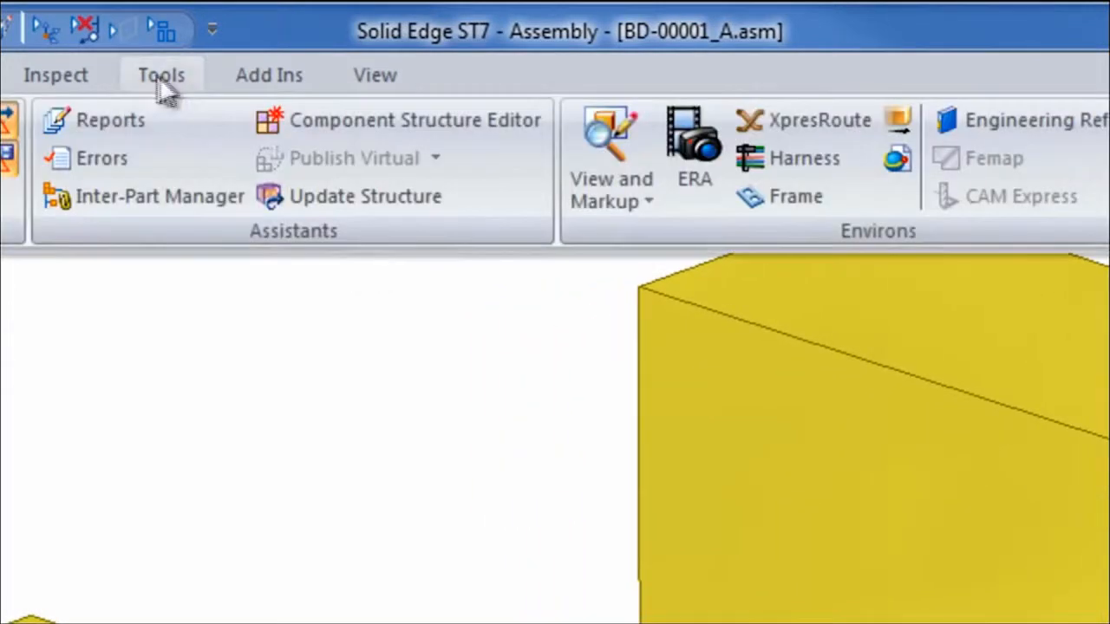
click(784, 198)
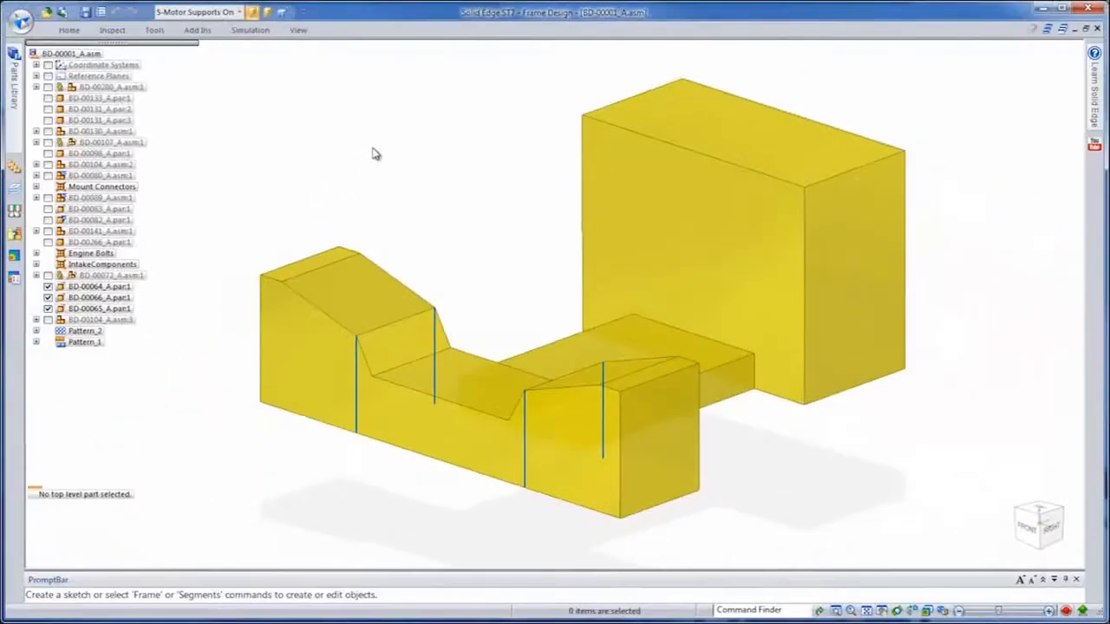
Frame all edges of the large yellow block with SquareTubing 50x50x4, setting frame orientation and corner treatment to the YZ plane
right_click(374, 153)
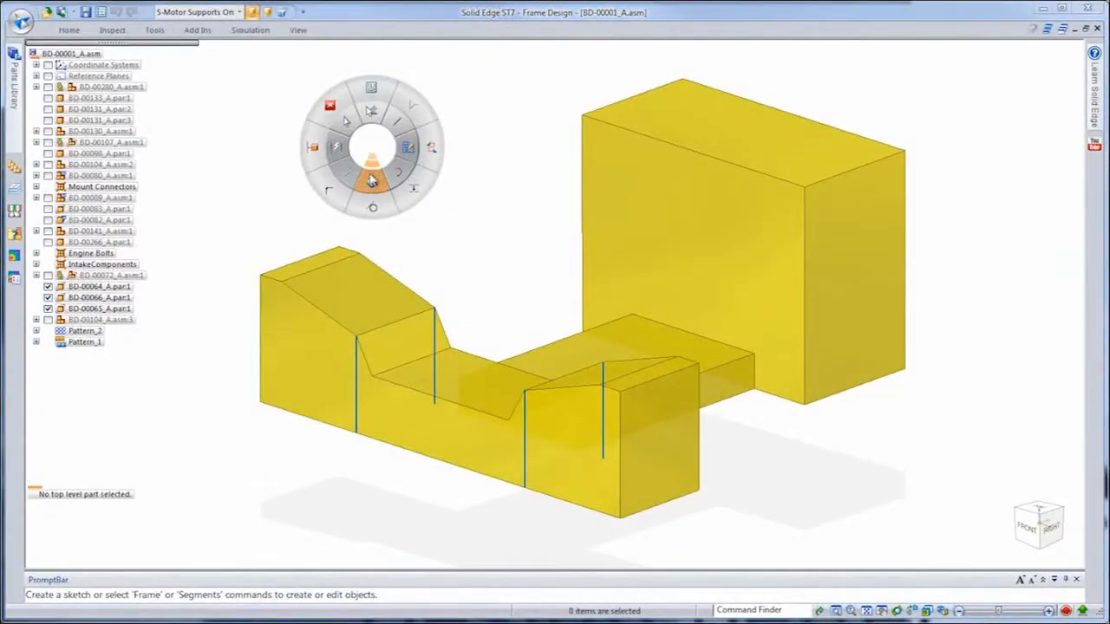
click(372, 180)
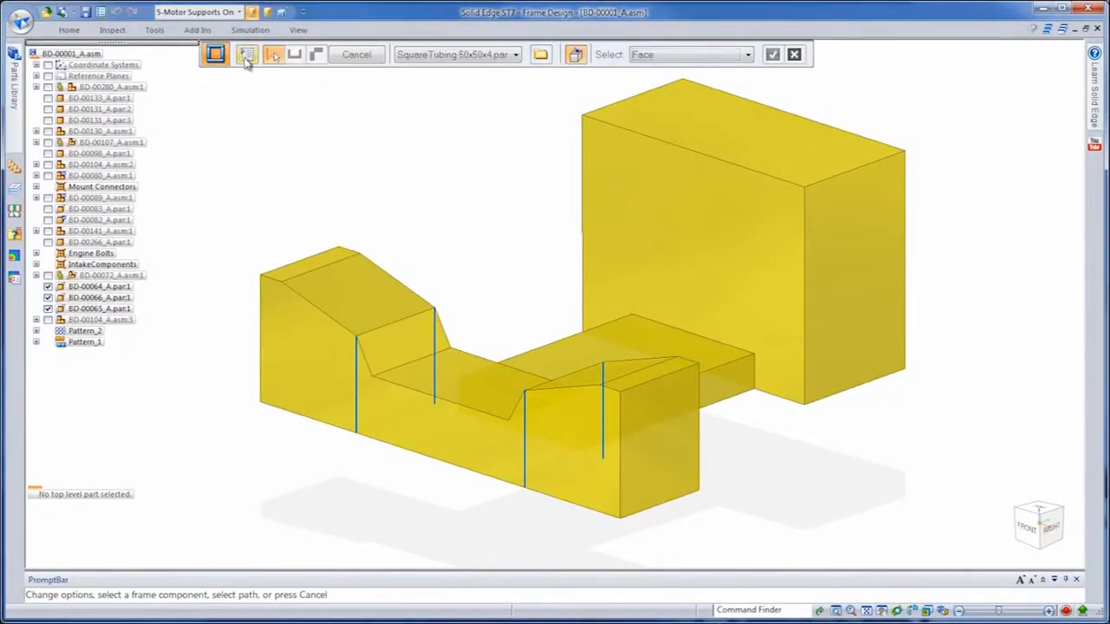
click(247, 55)
click(24, 322)
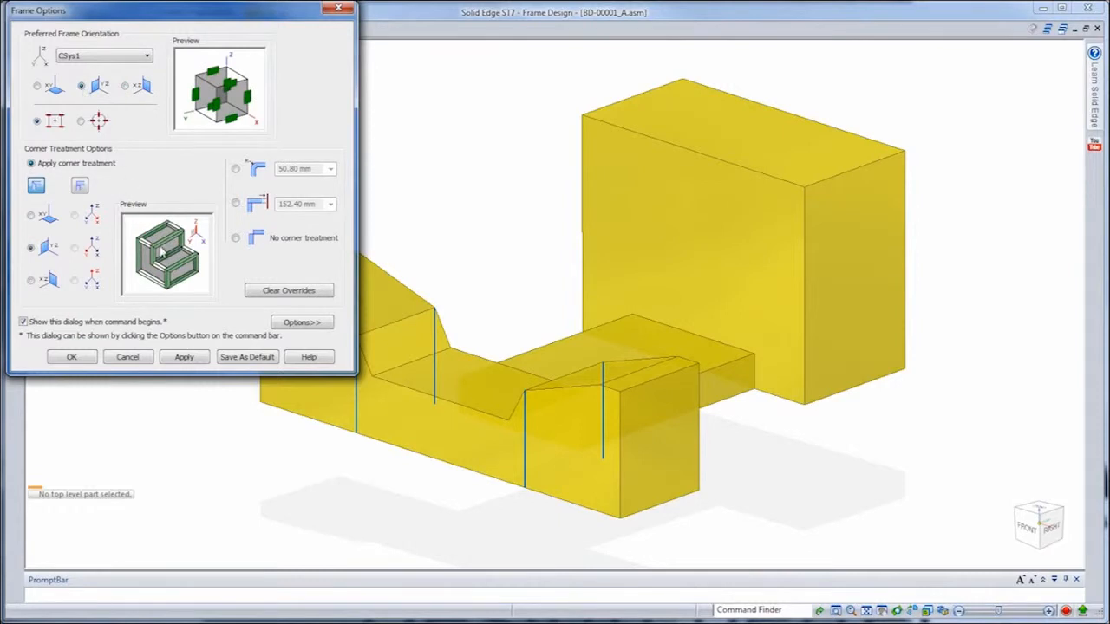
click(73, 356)
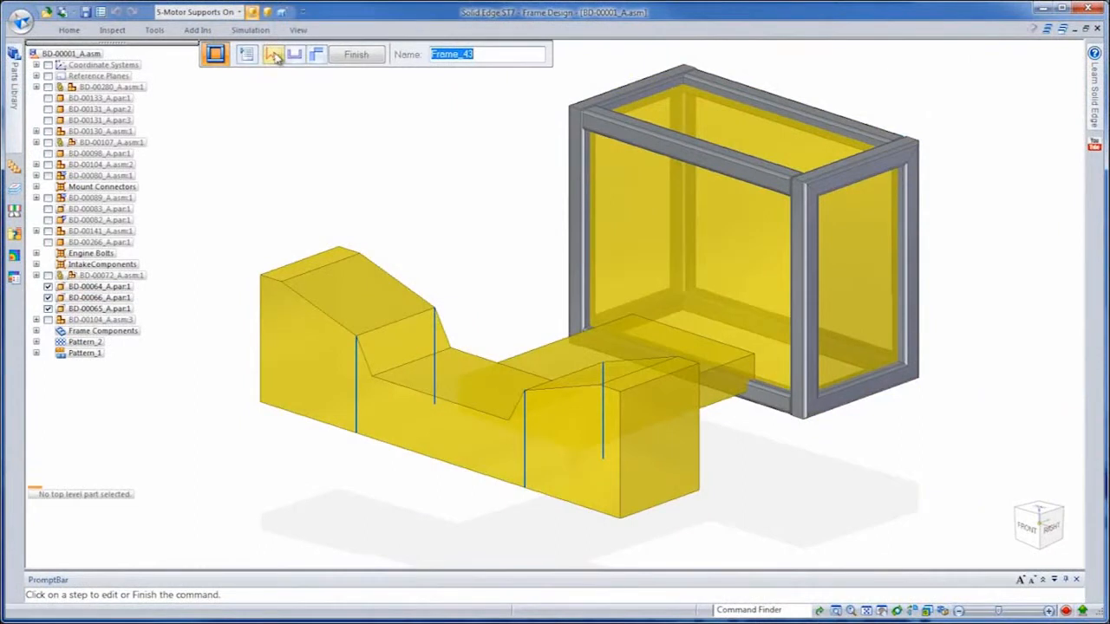
Remove the upper front edge from the large block's frame path and finish the frame
click(274, 56)
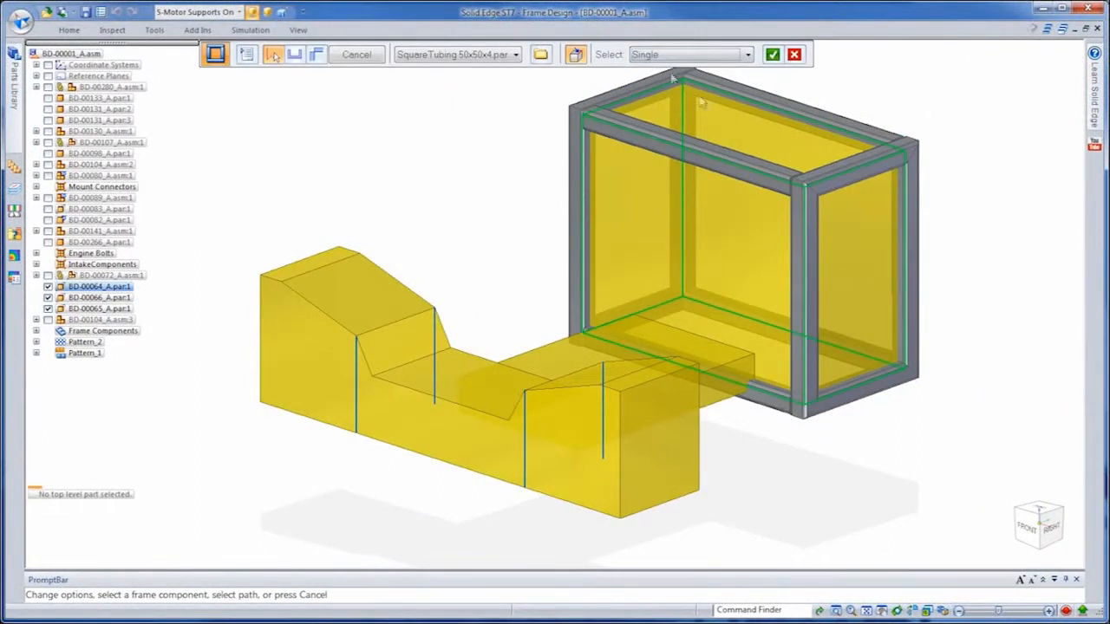
right_click(917, 117)
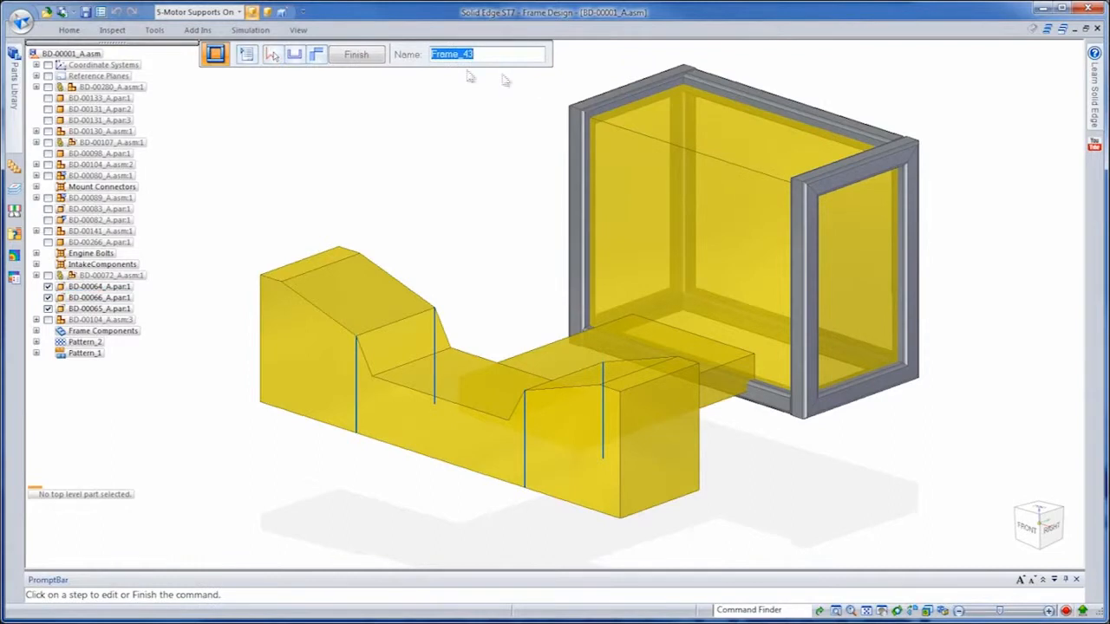
click(358, 55)
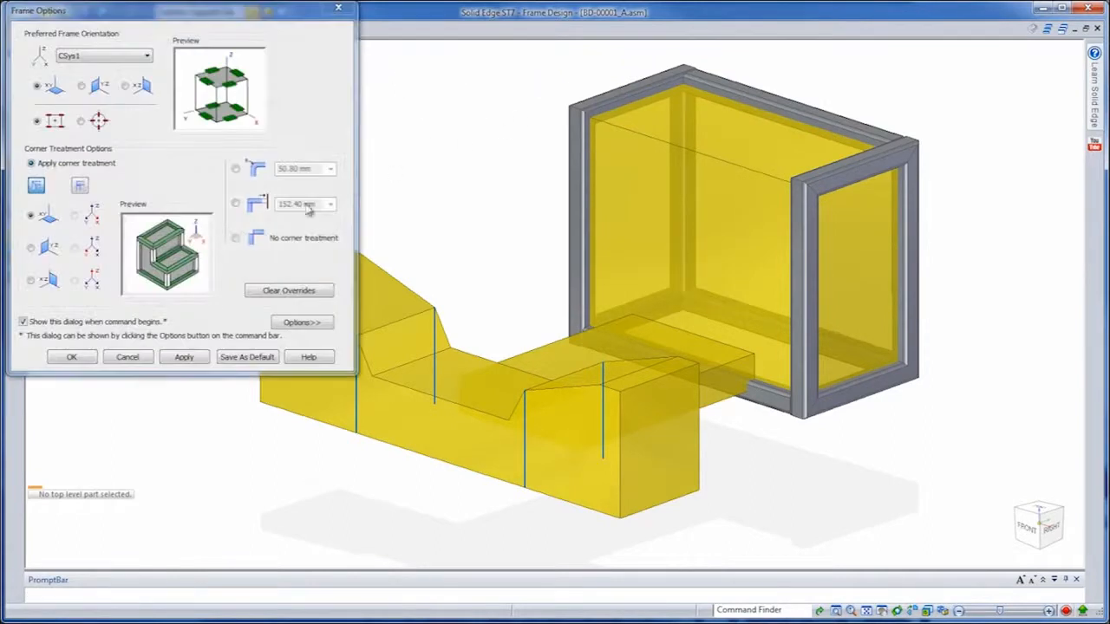
Frame the base and stepped front face of the low yellow block with SquareTubing 50x50x4, using XY orientation and corner treatment
click(24, 323)
click(72, 357)
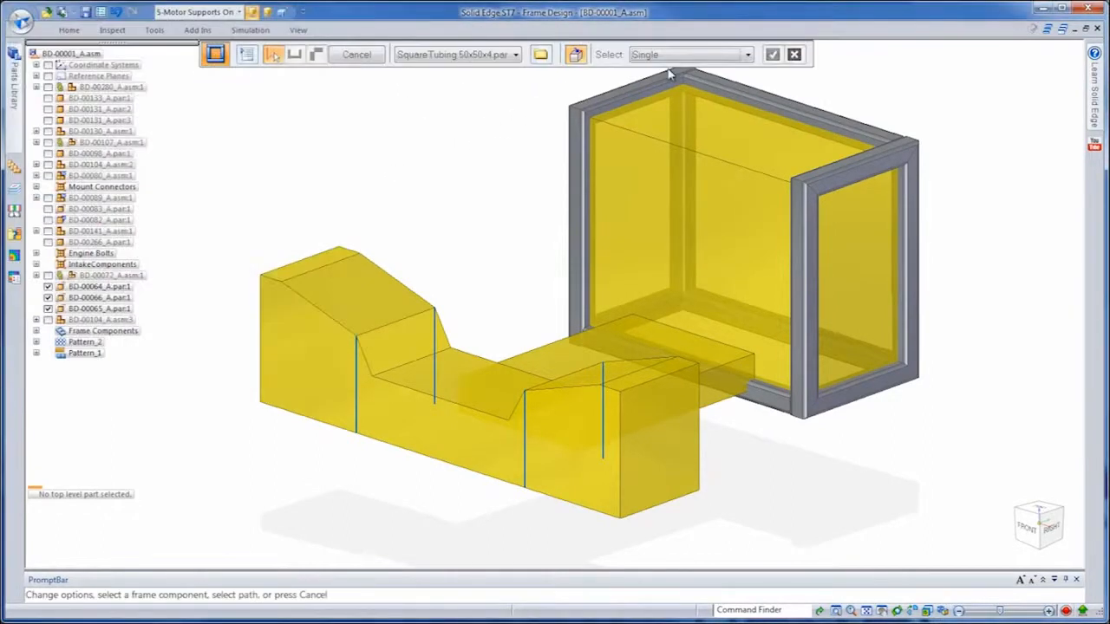
click(679, 94)
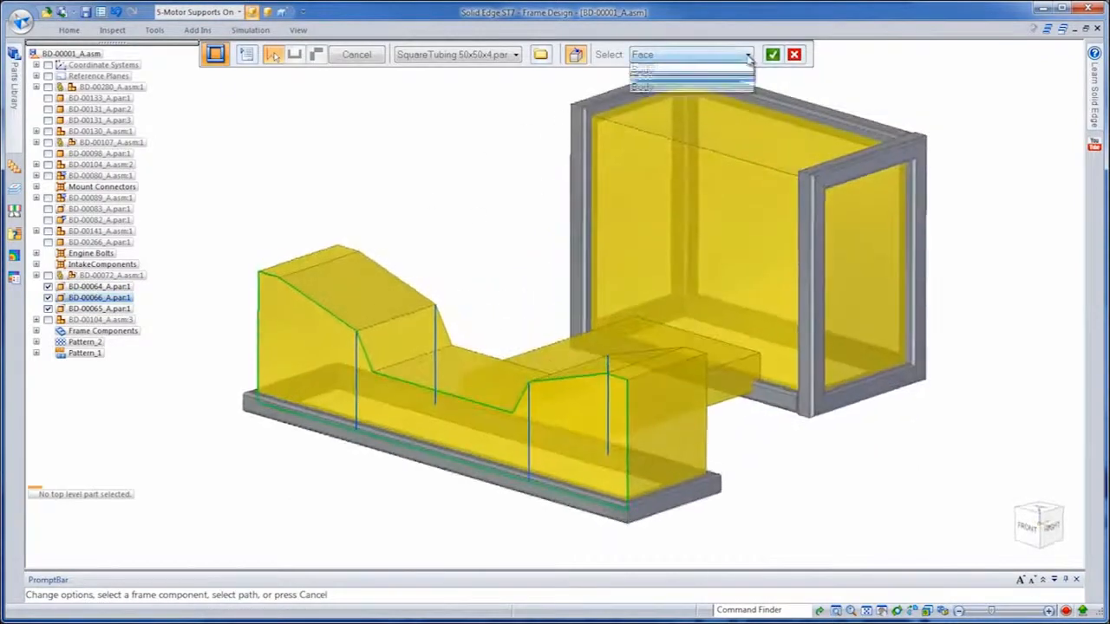
click(728, 71)
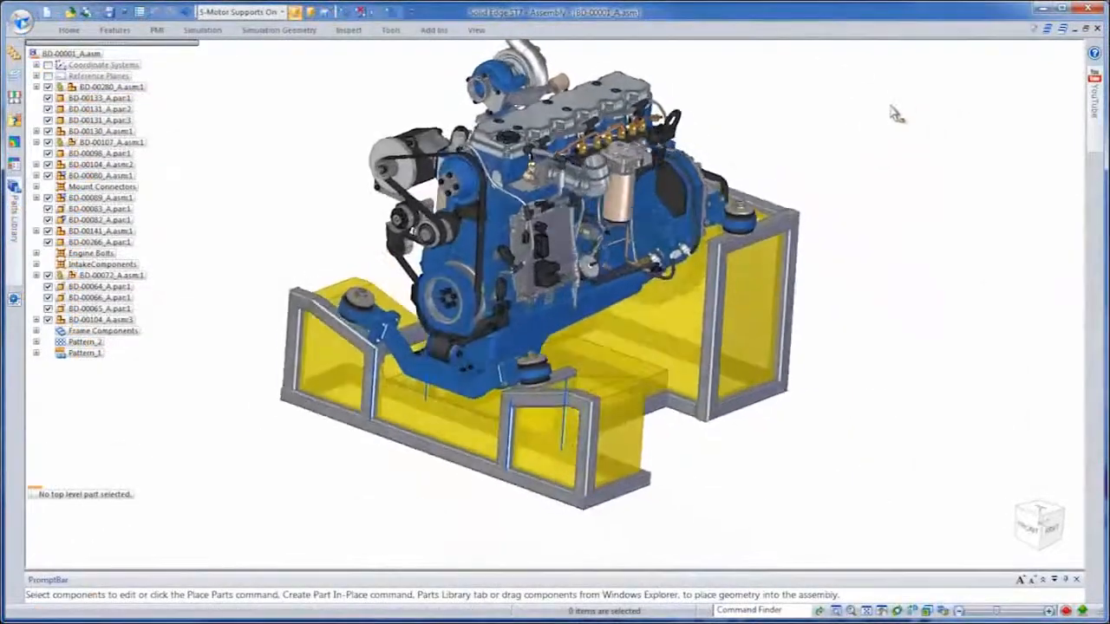
Raise the low block's sloped top face about 19.6 mm to meet the underside of the engine mount
click(391, 13)
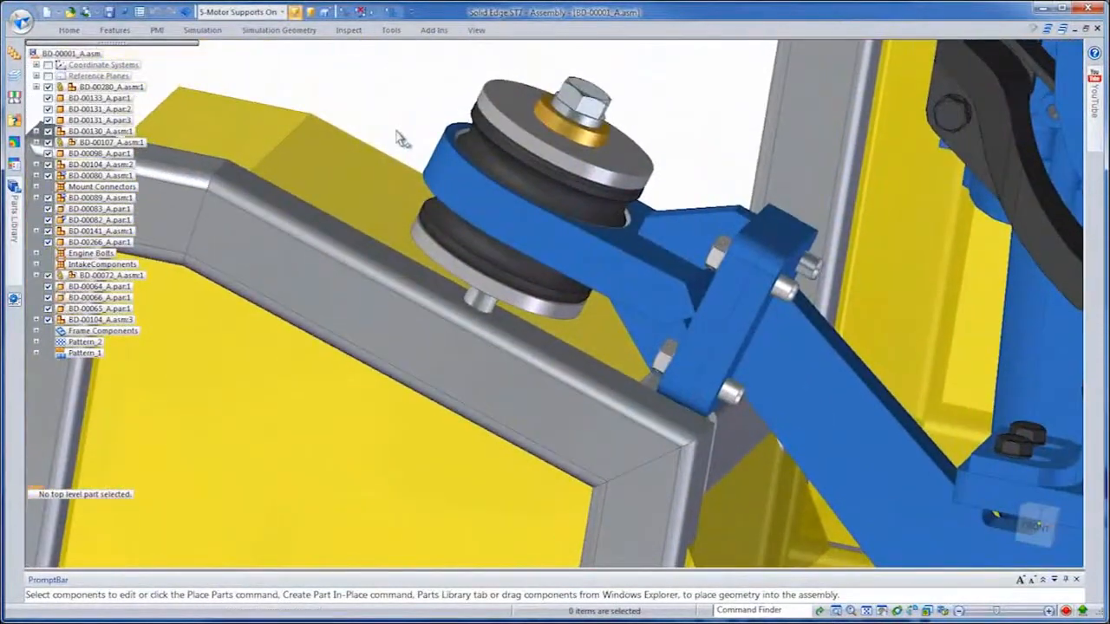
click(387, 198)
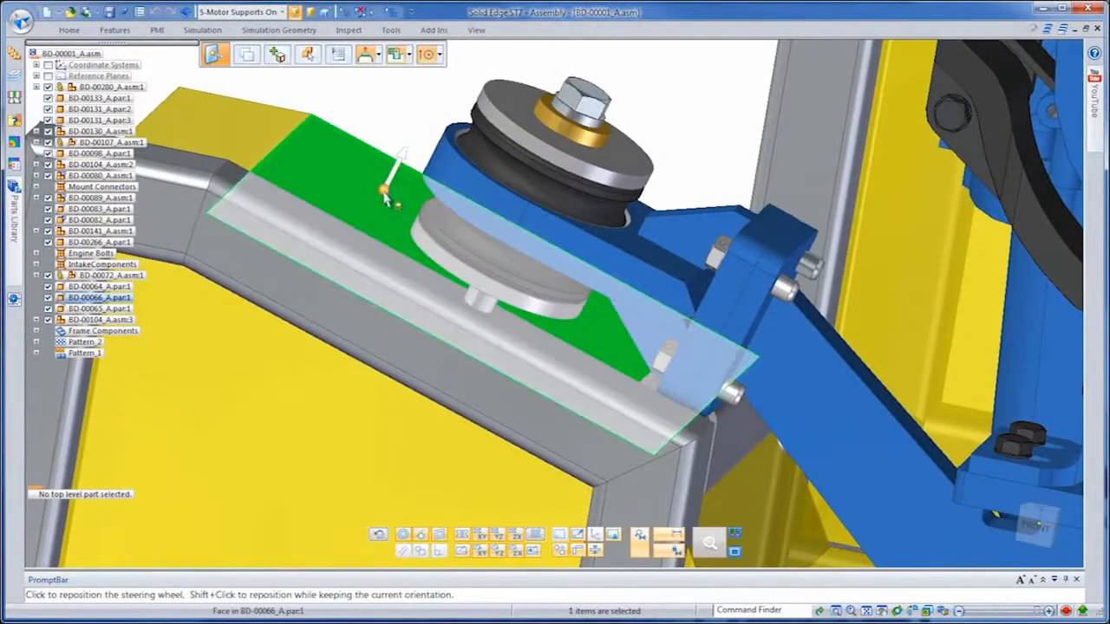
click(393, 184)
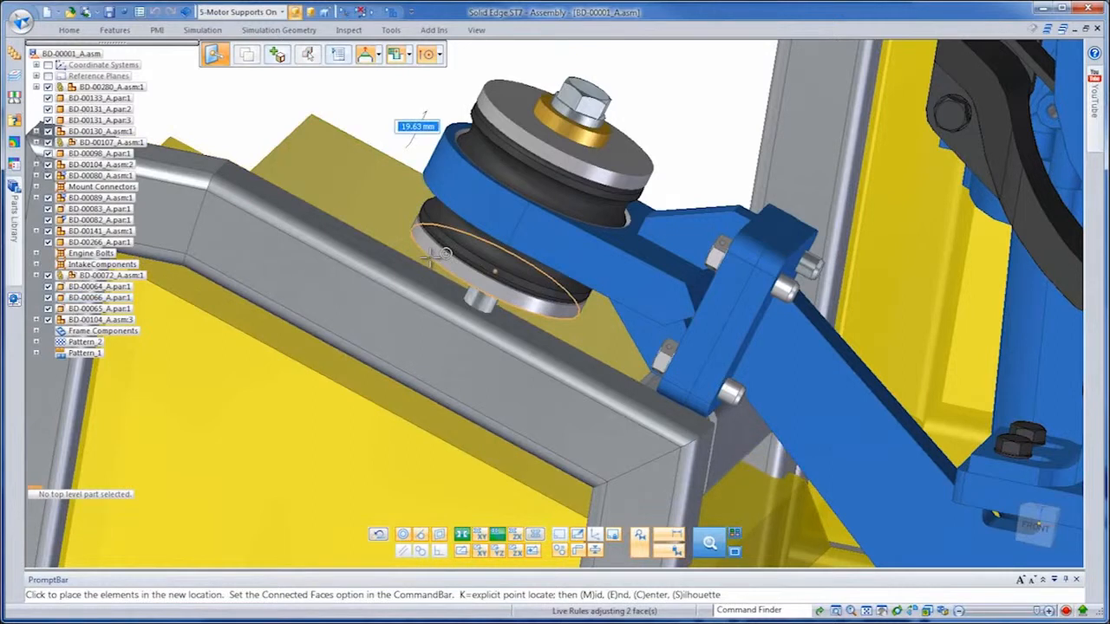
click(427, 108)
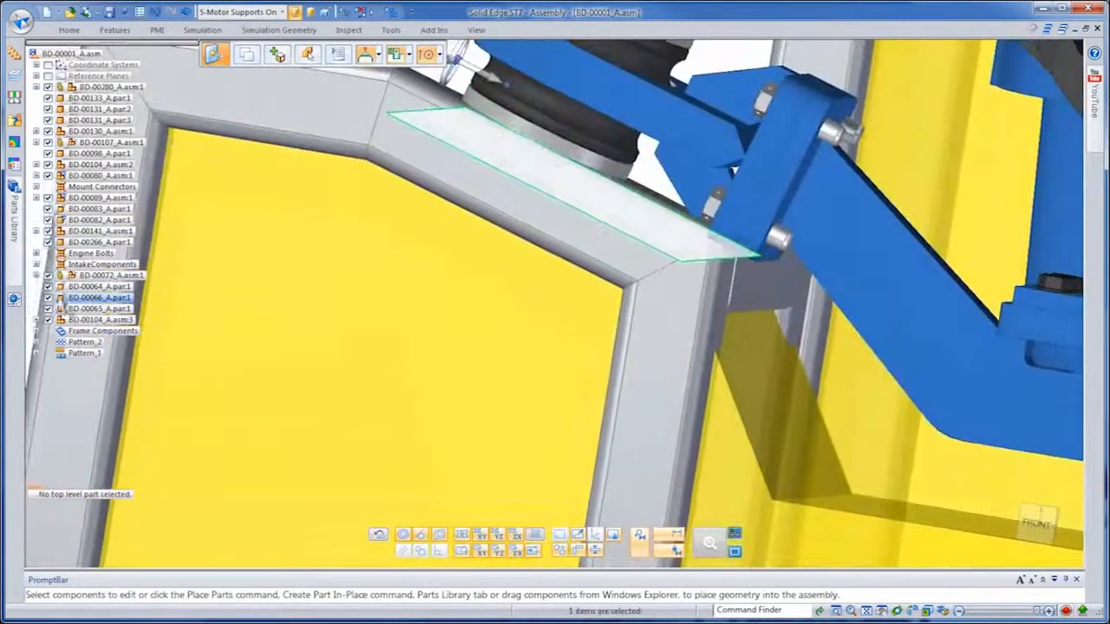
Hide the three yellow envelope bodies and set the 3D view style to High Quality
click(48, 287)
click(48, 298)
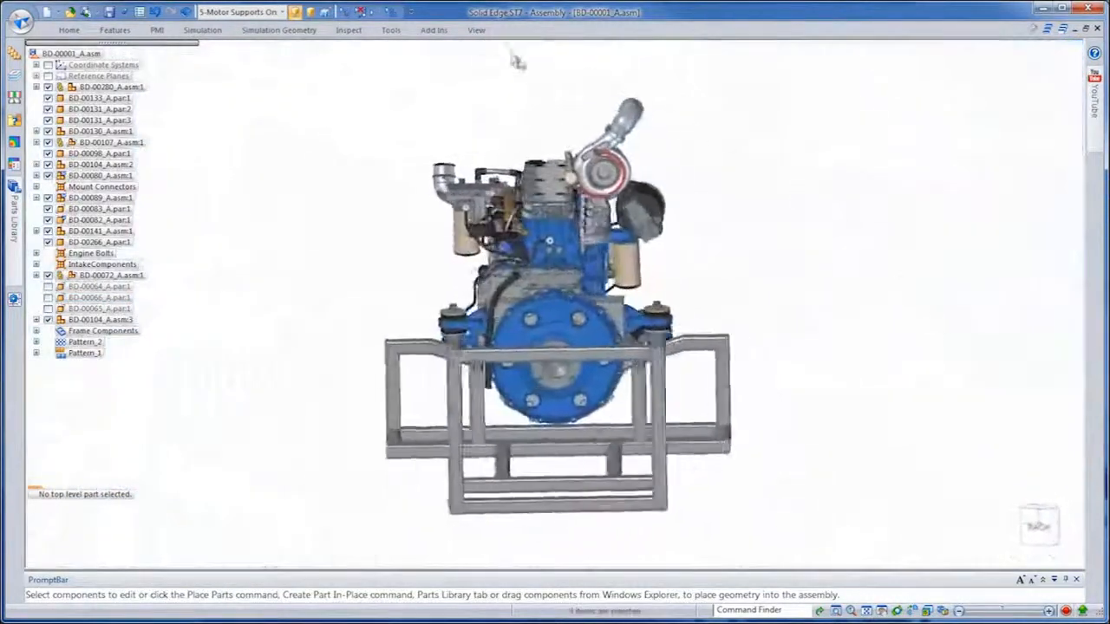
click(476, 29)
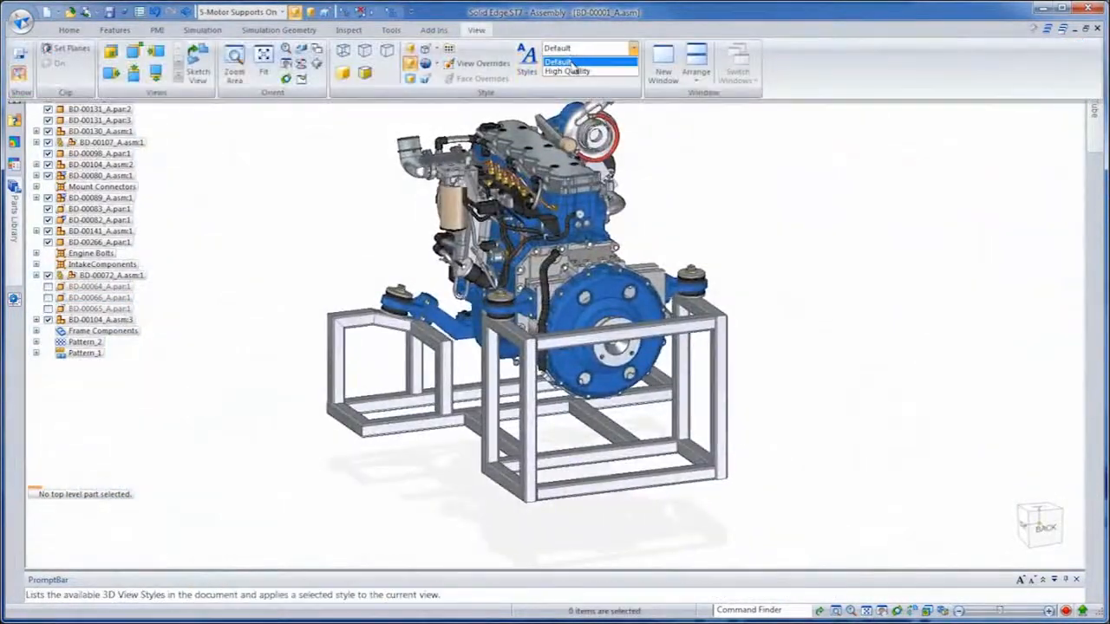
click(571, 64)
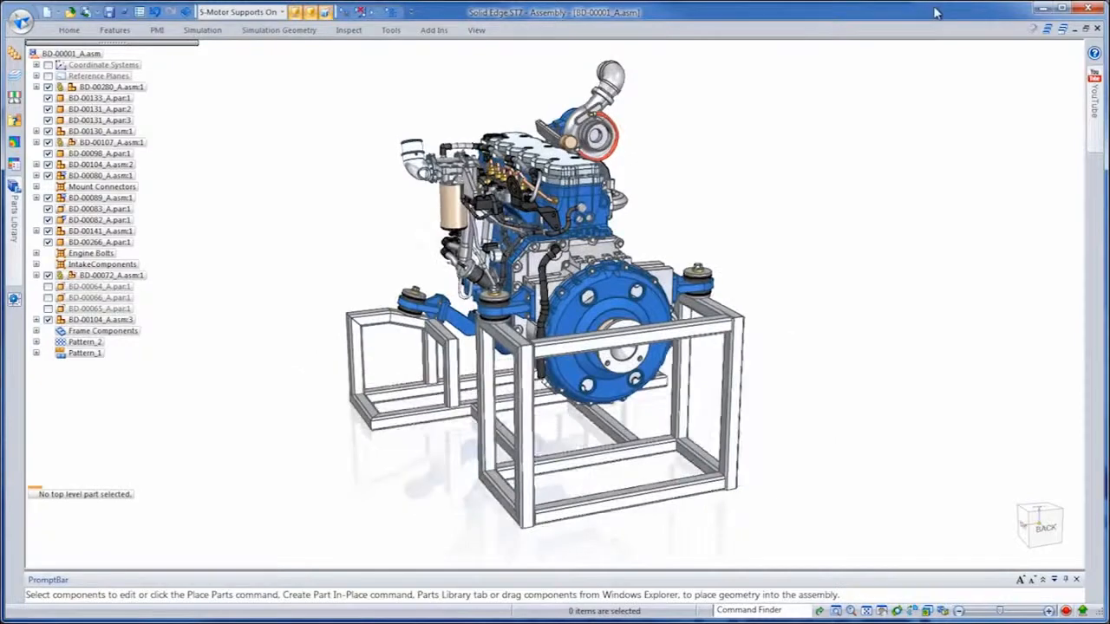